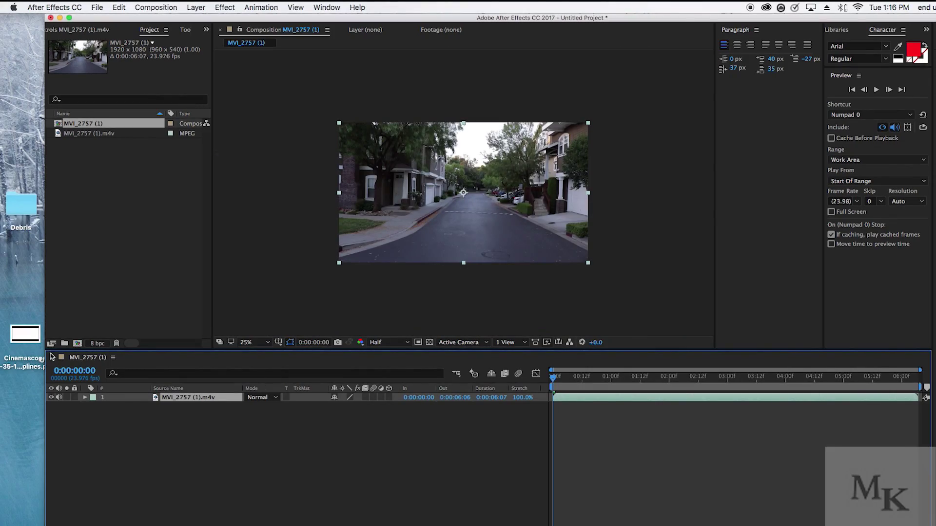
# Apply the 3D Camera Tracker effect to the MVI_2757 (1).m4v street footage layer.
pyautogui.moveTo(43, 333); pyautogui.dragTo(2, 336)
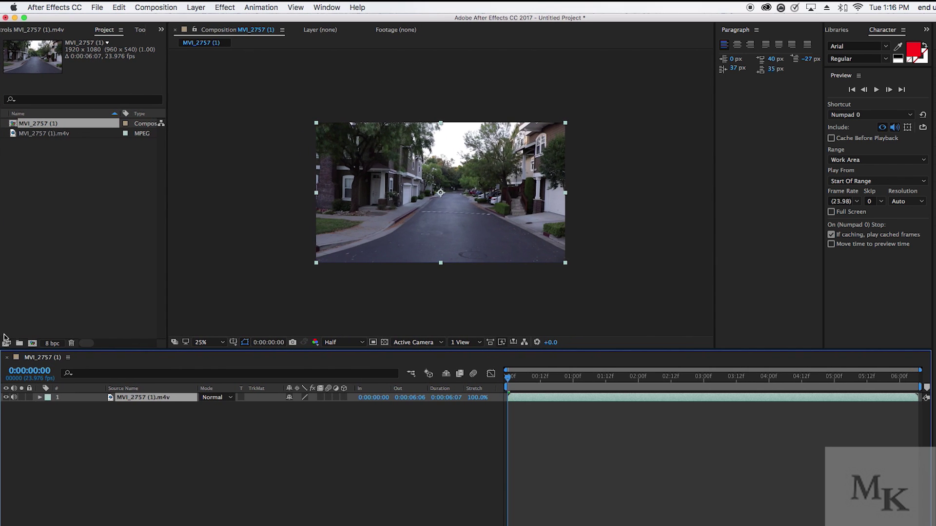
pyautogui.click(225, 7)
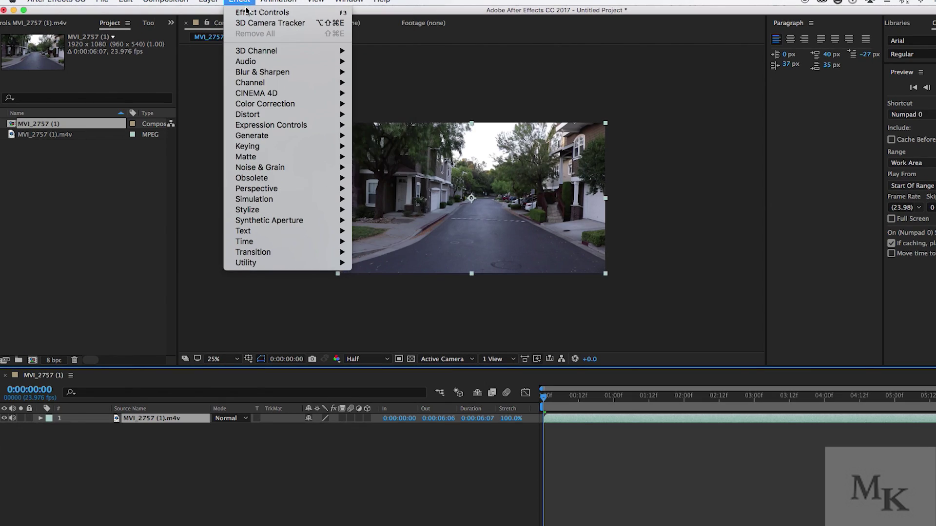
pyautogui.click(254, 27)
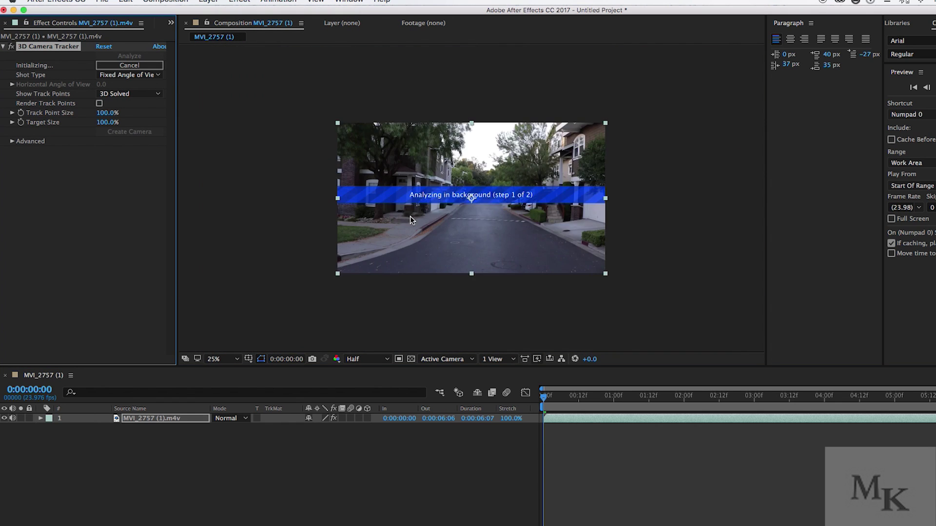
pyautogui.scroll(1, 410, 216)
pyautogui.scroll(-1, 406, 211)
pyautogui.scroll(1, 406, 211)
pyautogui.scroll(-1, 403, 212)
pyautogui.scroll(1, 402, 211)
pyautogui.rightClick(576, 525)
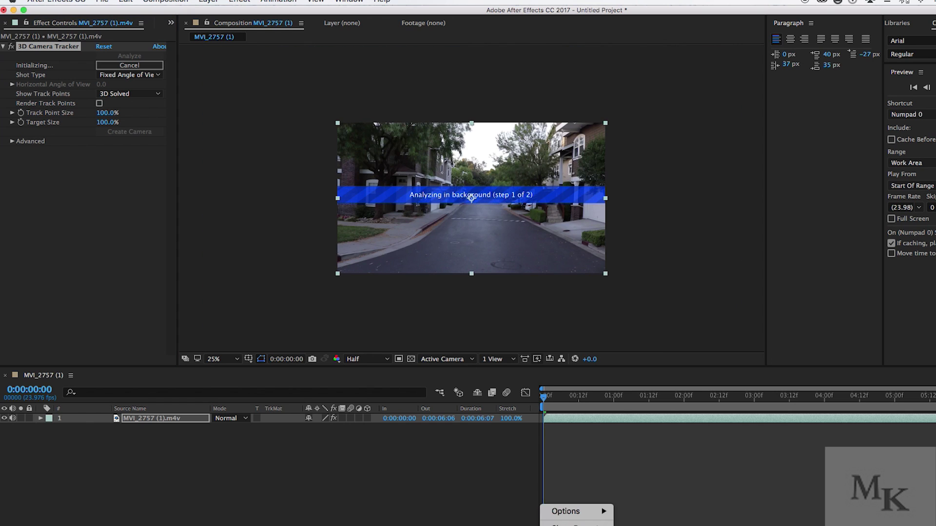
pyautogui.click(491, 430)
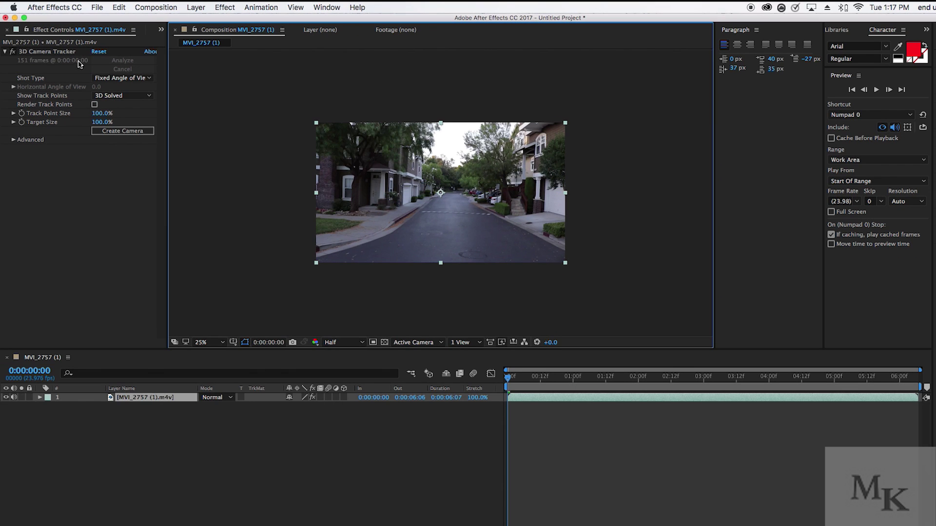
# Select five track points on the driveway by the right-hand garage at 0:00:00:13 and create a solid and camera from them.
pyautogui.press('space')
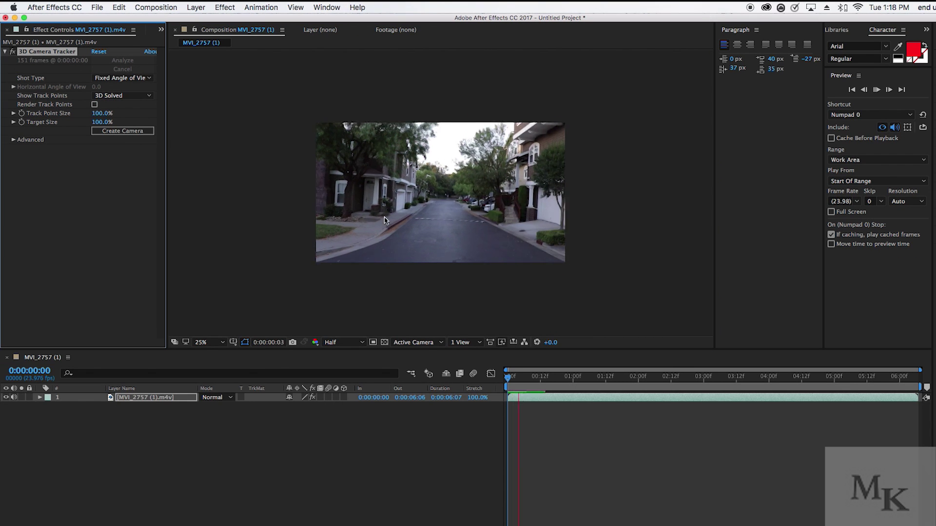
pyautogui.press('.')
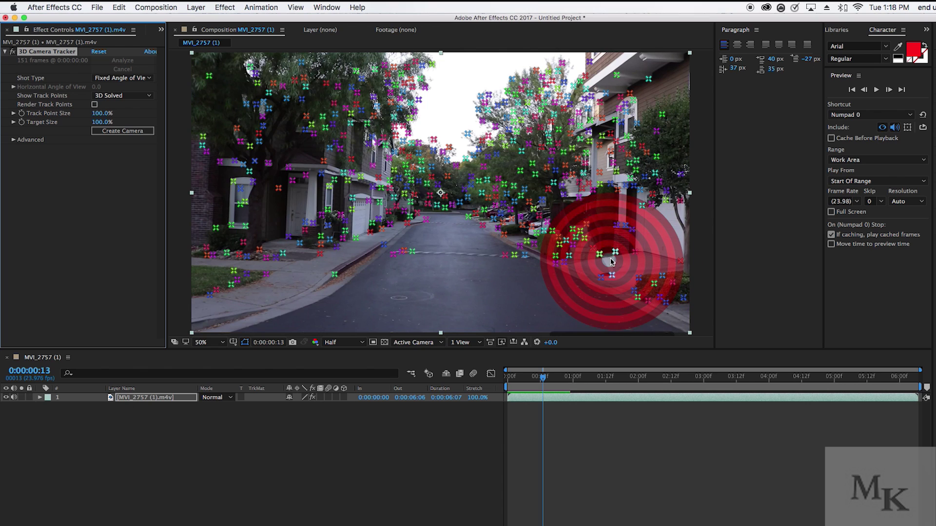
pyautogui.click(606, 253)
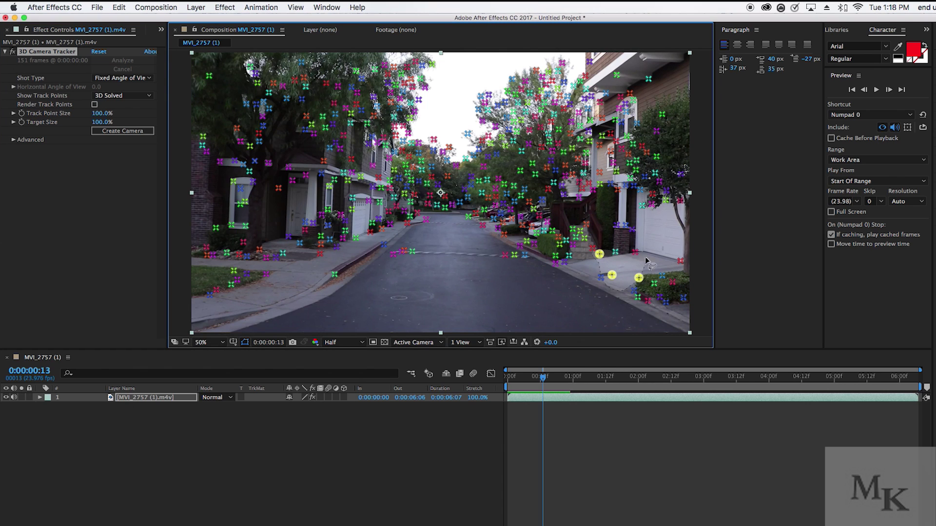
pyautogui.rightClick(619, 258)
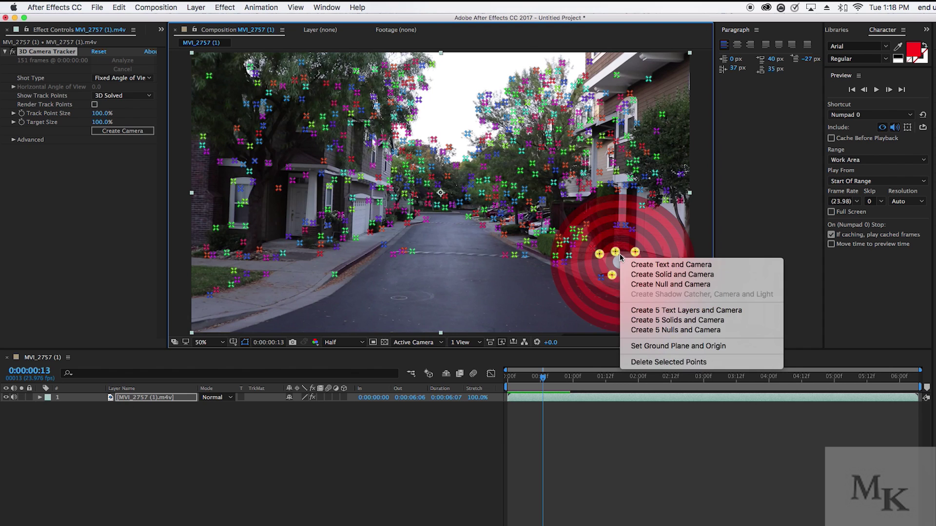
pyautogui.click(663, 275)
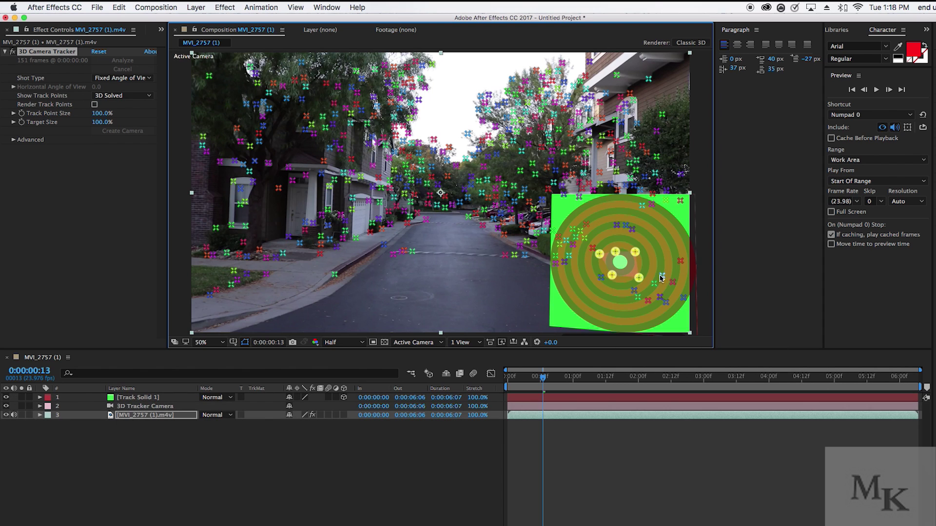
# Preview how the tracked solid follows the street footage, return to the first frame and select the solid's layer.
pyautogui.press(',')
pyautogui.click(580, 296)
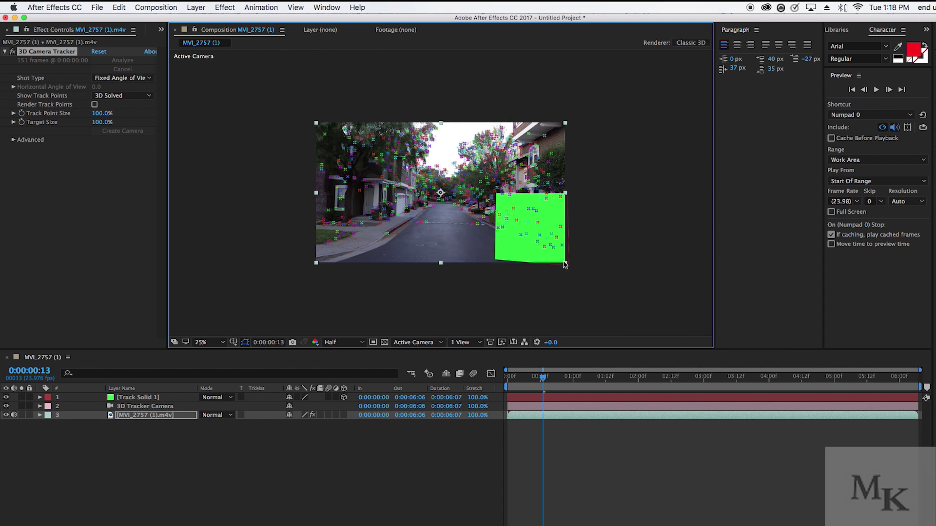
pyautogui.press('space')
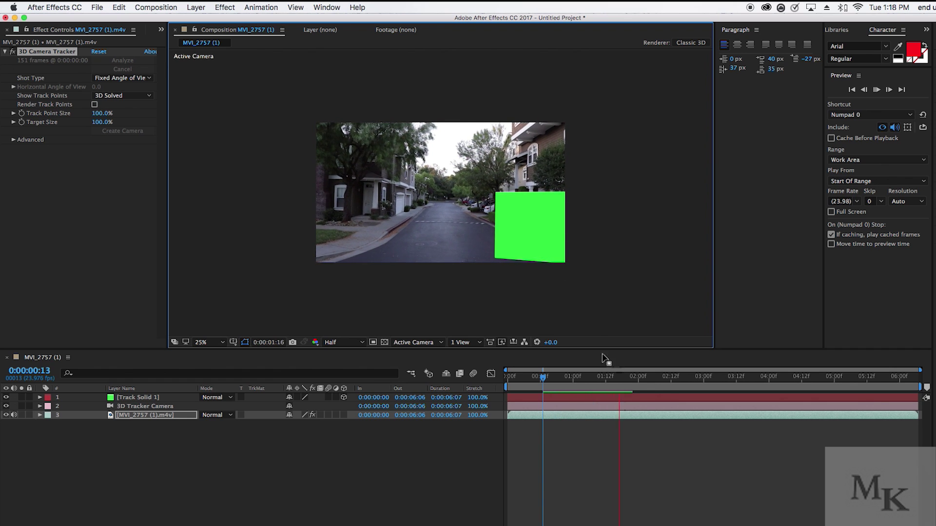
pyautogui.moveTo(713, 380); pyautogui.dragTo(500, 380)
pyautogui.click(535, 399)
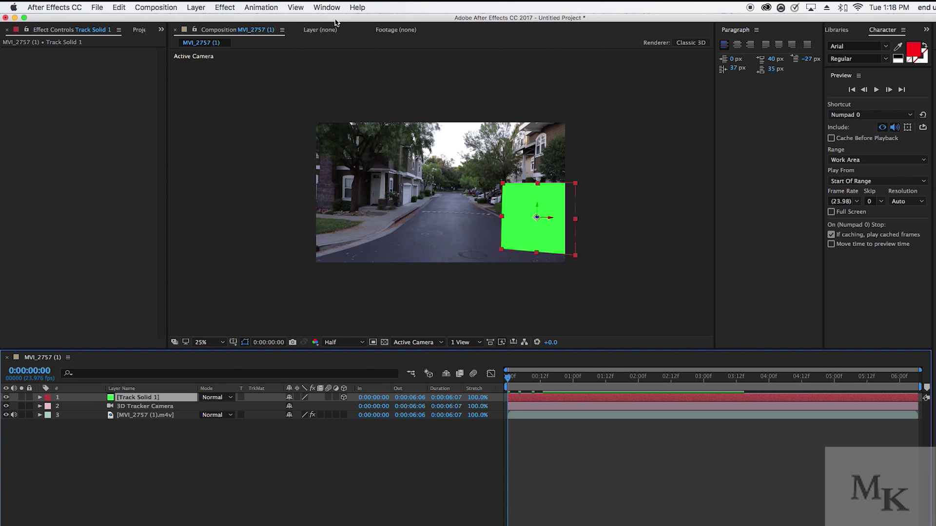
# Open the Debris folder on the desktop and look through its rubble and destruction images.
pyautogui.moveTo(335, 20); pyautogui.dragTo(402, 20)
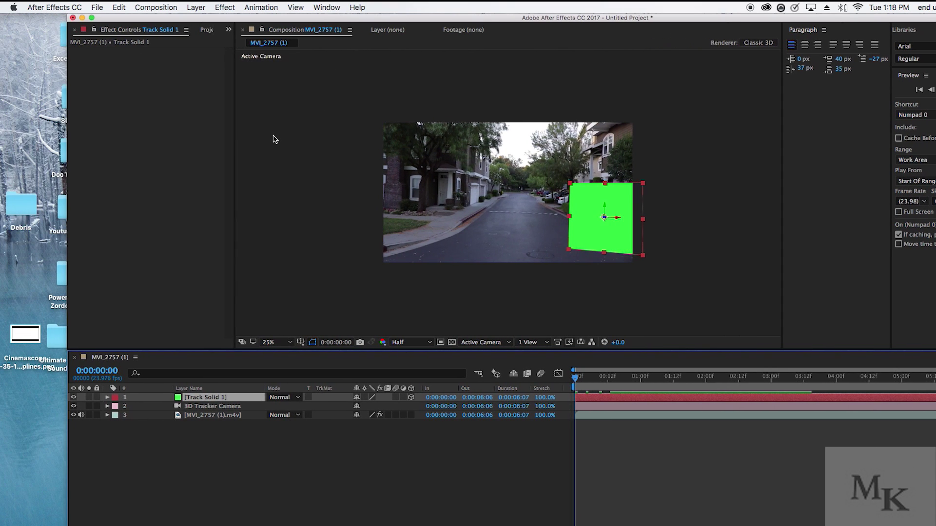
pyautogui.click(20, 209)
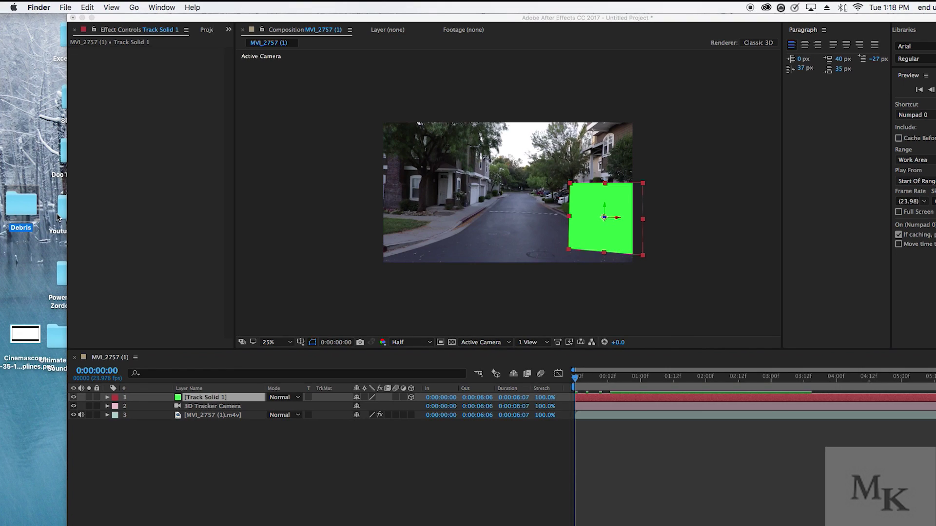
pyautogui.doubleClick(21, 209)
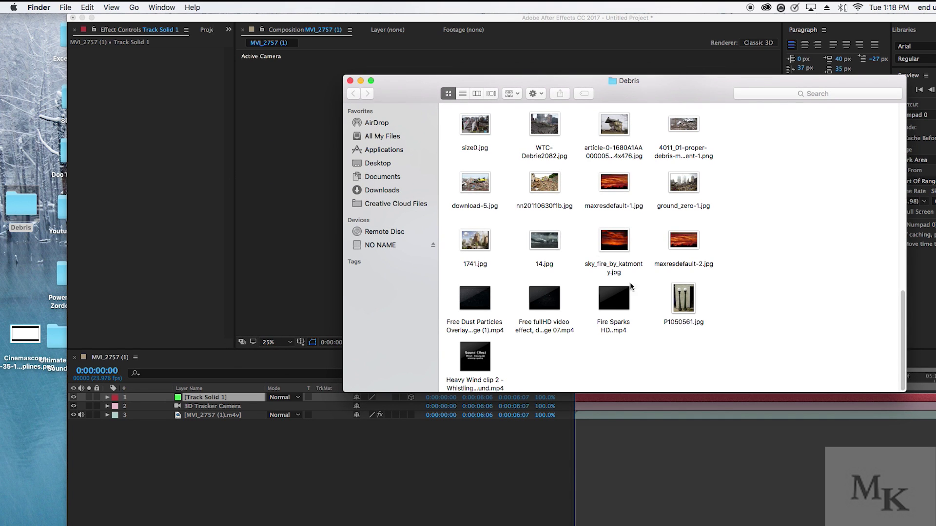
pyautogui.scroll(5, 678, 340)
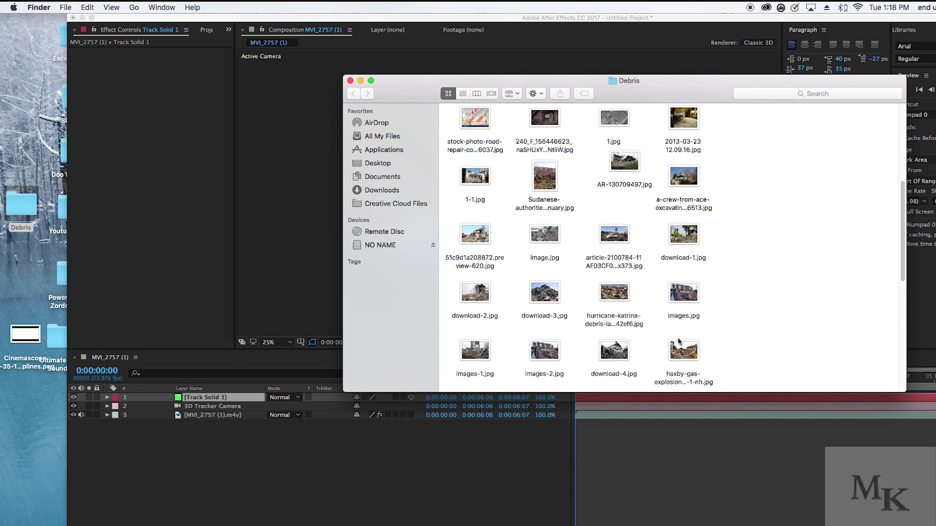
pyautogui.scroll(-5, 668, 320)
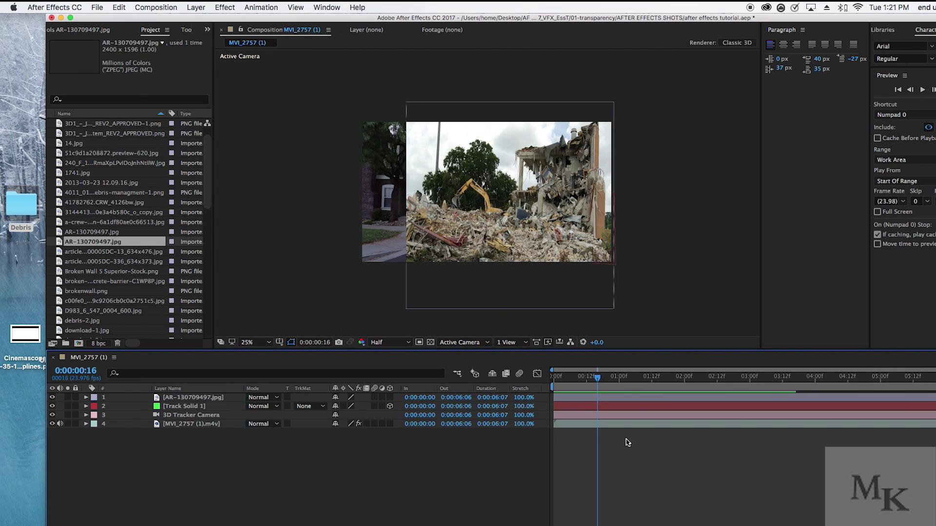
# Undo placing the AR-130709497.jpg debris image in the composition.
pyautogui.press('super+z')
pyautogui.press('super+z')
pyautogui.press('super+z')
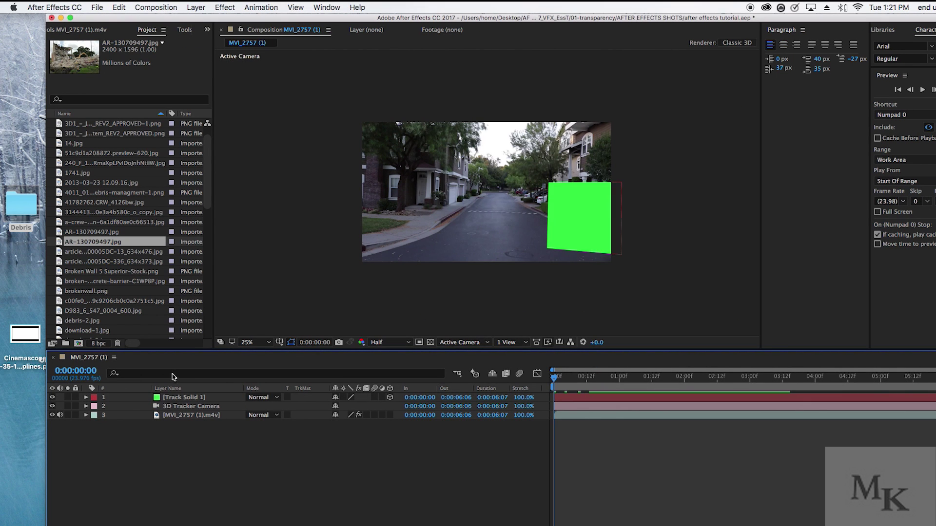
# Replace the source of the Track Solid 1 layer with the project image AR-130709497.jpg.
pyautogui.click(193, 399)
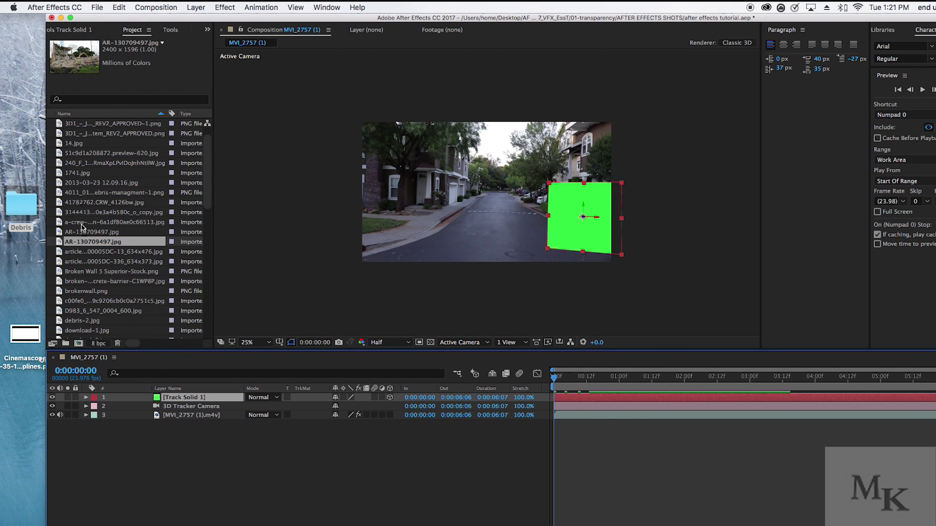
pyautogui.moveTo(146, 20); pyautogui.dragTo(99, 20)
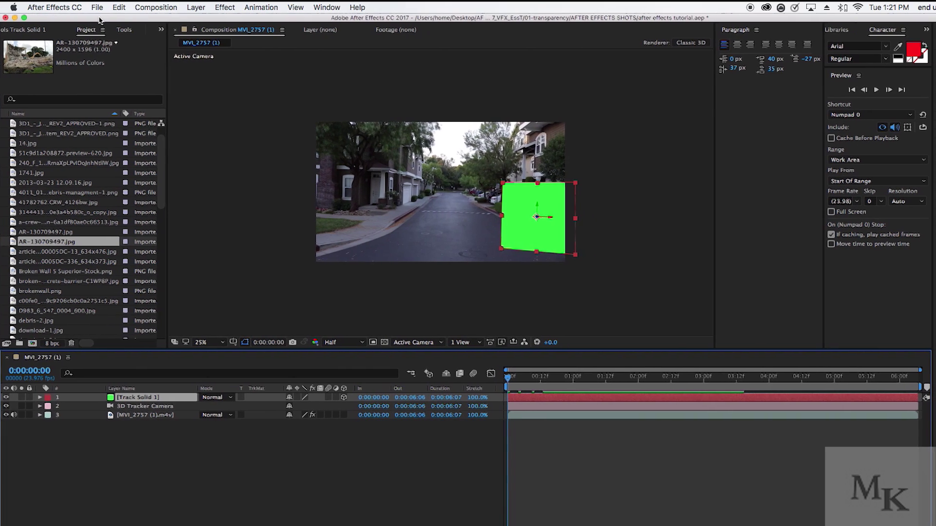
pyautogui.moveTo(53, 244); pyautogui.dragTo(543, 215)
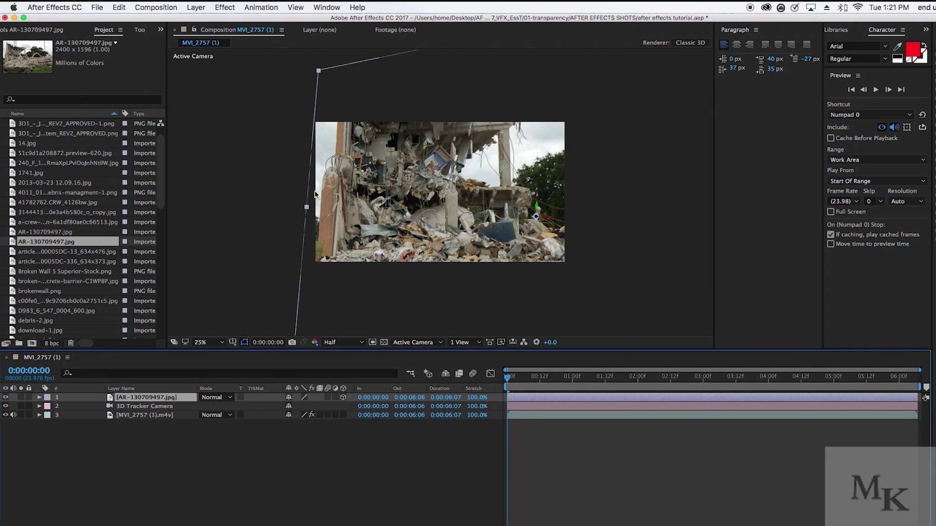
# Mirror and narrow the debris image layer horizontally so it spans from beside the left-hand house past the frame's right edge.
pyautogui.moveTo(306, 206)
pyautogui.mouseDown()
pyautogui.moveTo(384, 204)
pyautogui.moveTo(314, 208)
pyautogui.mouseUp()
pyautogui.scroll(-1, 347, 197)
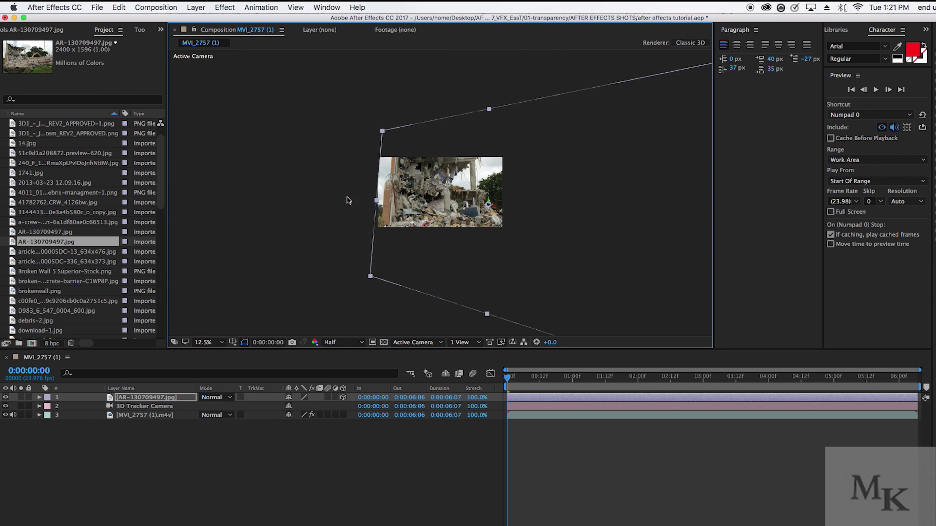
pyautogui.scroll(-1, 431, 207)
pyautogui.moveTo(599, 208); pyautogui.dragTo(495, 194)
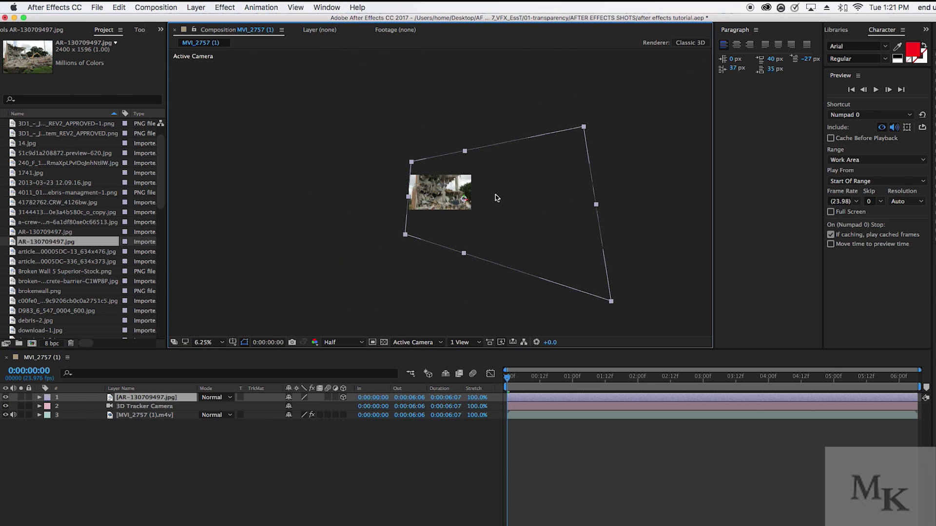
pyautogui.moveTo(592, 207); pyautogui.dragTo(482, 201)
pyautogui.scroll(1, 414, 194)
pyautogui.scroll(1, 481, 203)
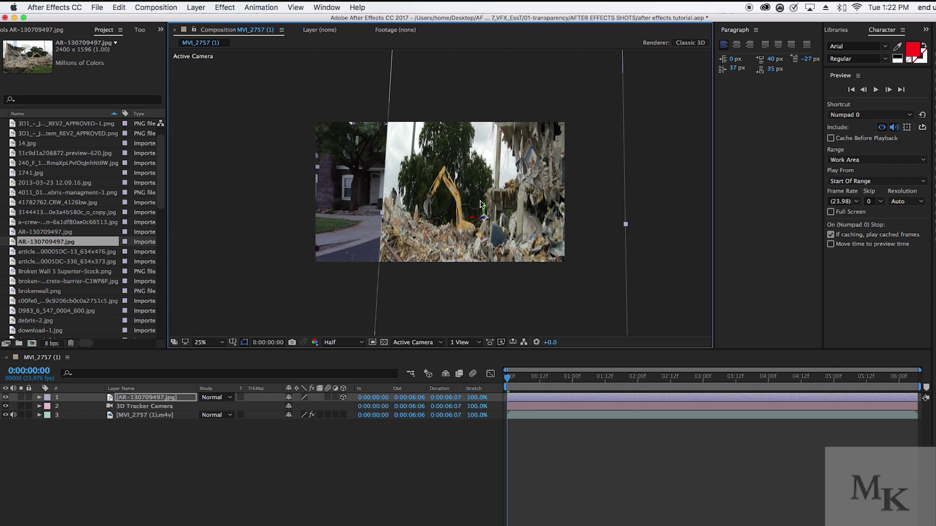
pyautogui.scroll(1, 478, 204)
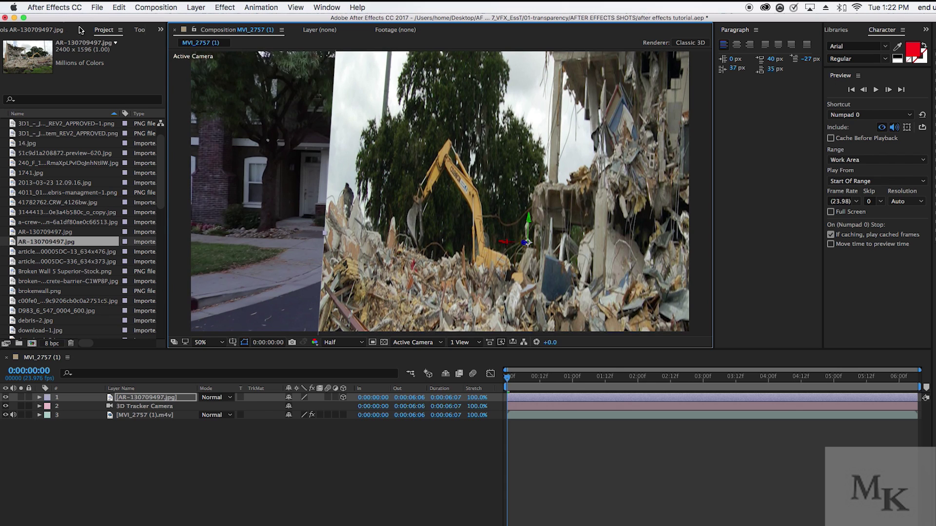
# Begin a Pen tool mask on the debris image, tracing the top of the rubble from its left edge to the broken concrete ledge.
pyautogui.click(140, 29)
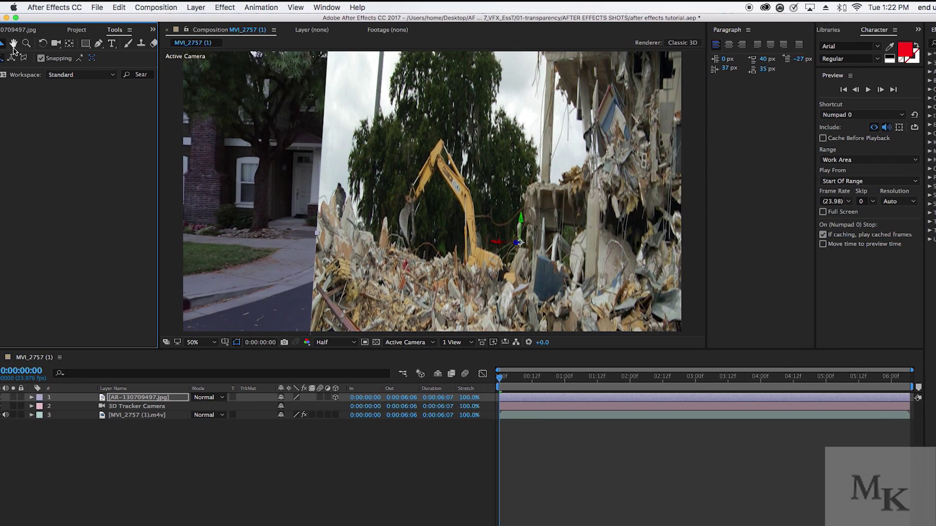
pyautogui.click(98, 43)
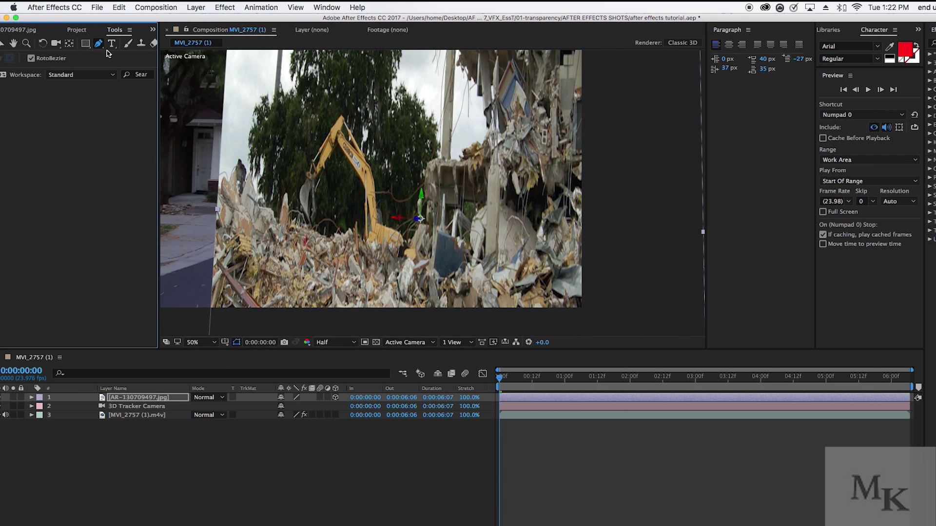
pyautogui.scroll(-1, 270, 184)
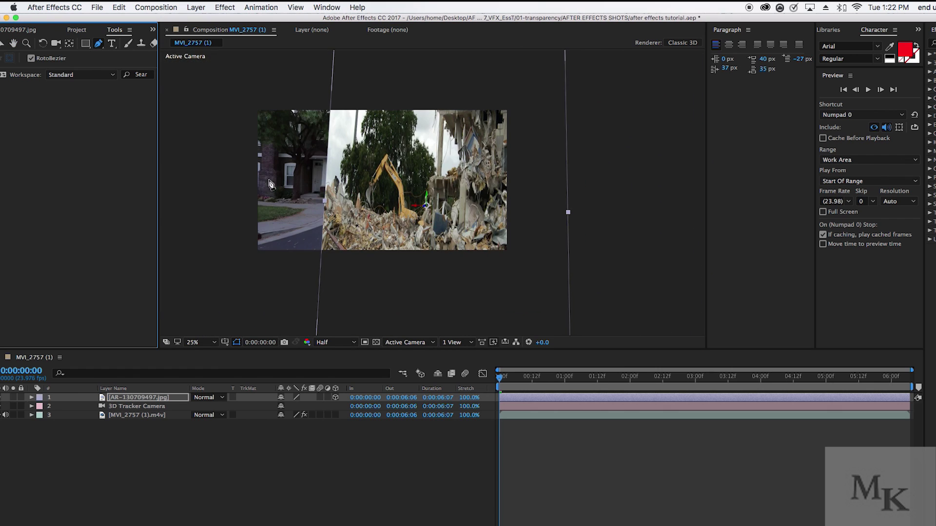
pyautogui.moveTo(74, 20); pyautogui.dragTo(83, 21)
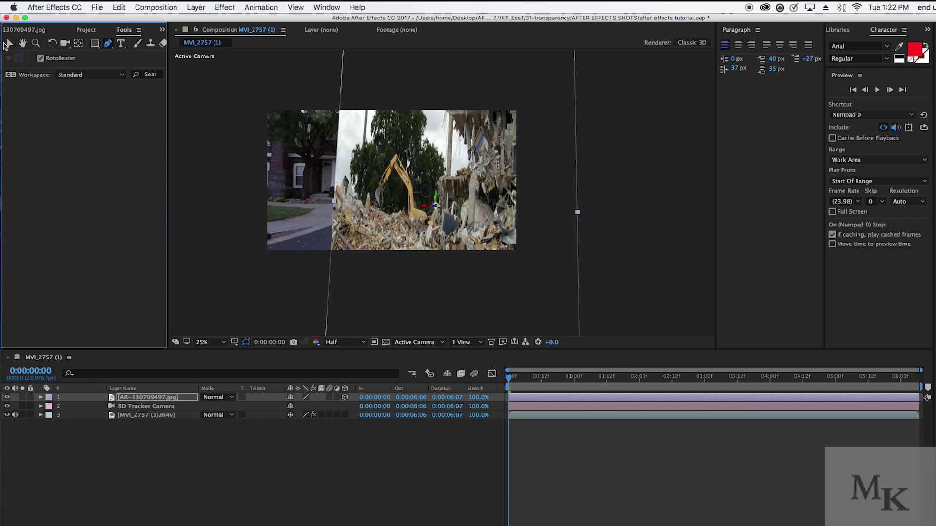
pyautogui.press(',')
pyautogui.moveTo(511, 334); pyautogui.dragTo(482, 260)
pyautogui.press('.')
pyautogui.press('g')
pyautogui.press('.')
pyautogui.press('.')
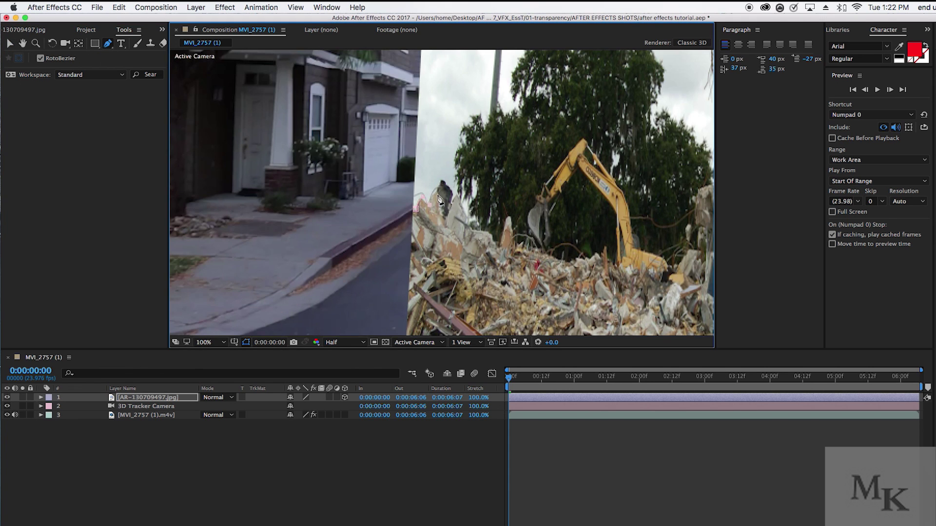
pyautogui.click(581, 259)
pyautogui.click(594, 259)
pyautogui.click(598, 253)
pyautogui.click(605, 250)
pyautogui.click(610, 262)
pyautogui.click(620, 268)
pyautogui.click(553, 180)
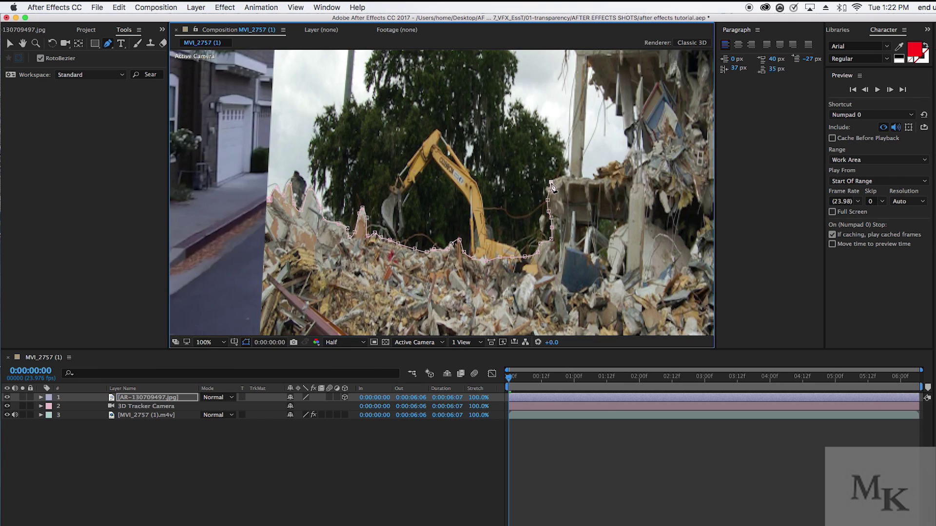
# Continue the mask along the jagged top of the concrete ledge towards the pointed slab.
pyautogui.click(555, 126)
pyautogui.press('.')
pyautogui.press('.')
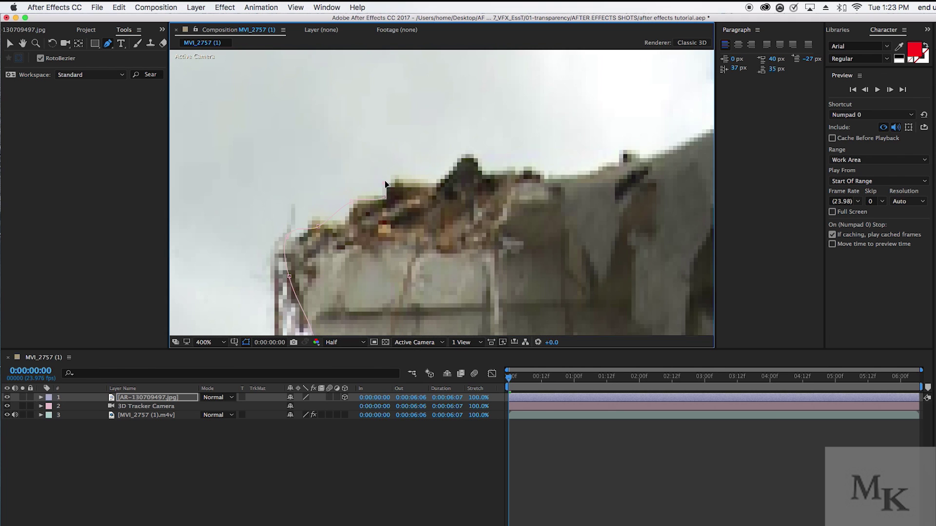
pyautogui.click(596, 173)
pyautogui.click(599, 166)
pyautogui.click(620, 153)
pyautogui.click(637, 149)
pyautogui.click(652, 154)
pyautogui.click(670, 146)
pyautogui.click(693, 139)
pyautogui.moveTo(697, 141); pyautogui.dragTo(430, 229)
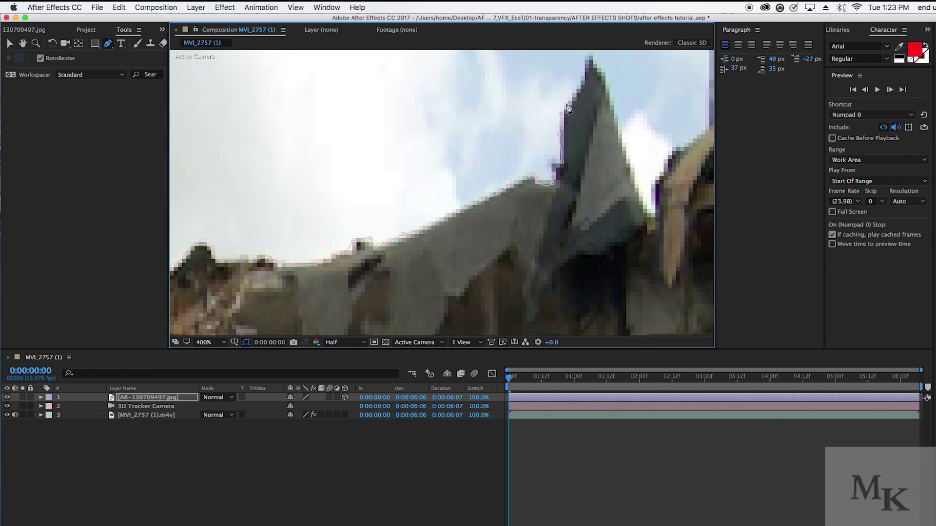
# Trace the mask around the pointed concrete slab and down its right side into the gap beyond.
pyautogui.click(619, 138)
pyautogui.click(624, 153)
pyautogui.click(634, 171)
pyautogui.click(639, 193)
pyautogui.click(644, 210)
pyautogui.click(655, 216)
pyautogui.moveTo(654, 207); pyautogui.dragTo(355, 248)
# Continue the debris mask past the gap and up the left side of the round capped pipe to its top.
pyautogui.click(409, 73)
pyautogui.moveTo(410, 75); pyautogui.dragTo(461, 335)
pyautogui.click(454, 319)
pyautogui.click(456, 290)
pyautogui.click(493, 246)
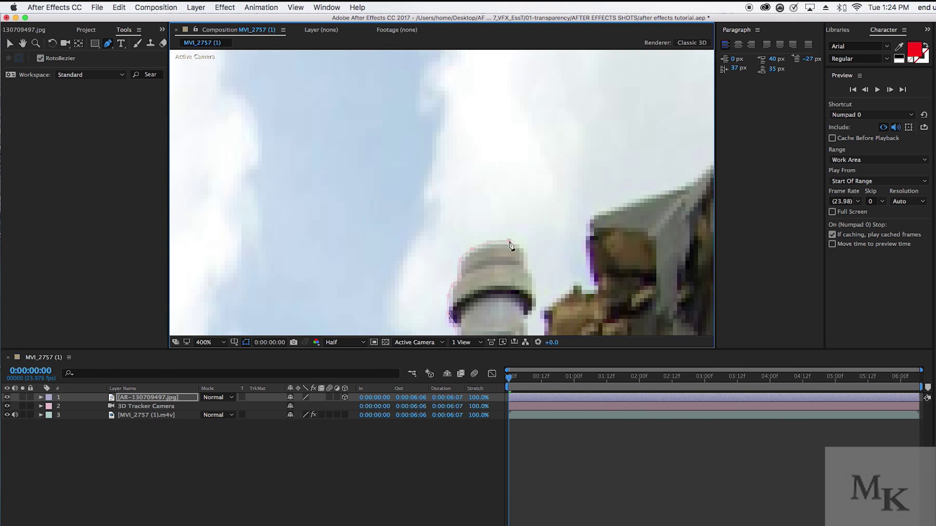
# Trace the mask around the pipe's cap, down its far side and on to the tip of the neighbouring slab.
pyautogui.click(527, 253)
pyautogui.moveTo(528, 318); pyautogui.dragTo(404, 131)
pyautogui.click(404, 198)
pyautogui.scroll(5, 419, 205)
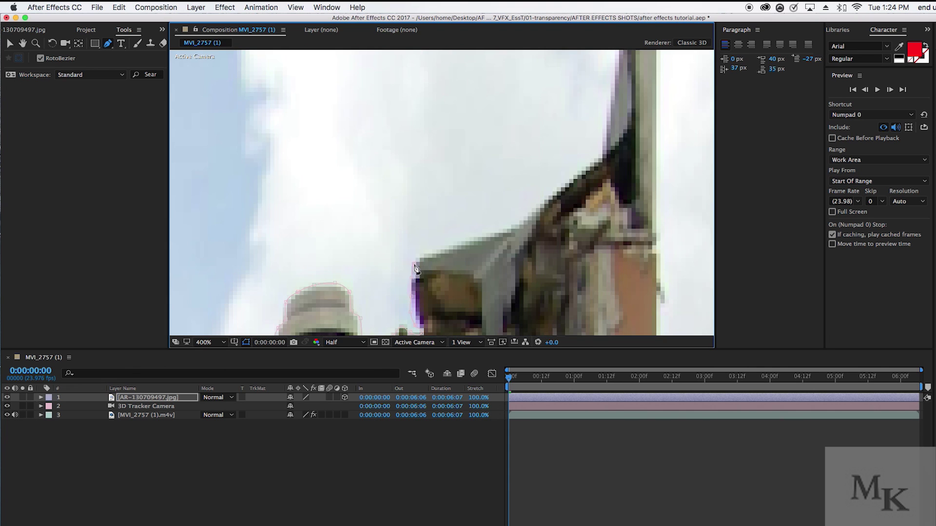
# Carry the mask onwards to the bent rebar above the broken orange wall at the image's right edge.
pyautogui.scroll(-2, 549, 226)
pyautogui.moveTo(549, 226); pyautogui.dragTo(515, 83)
pyautogui.scroll(1, 478, 221)
pyautogui.moveTo(479, 222); pyautogui.dragTo(445, 100)
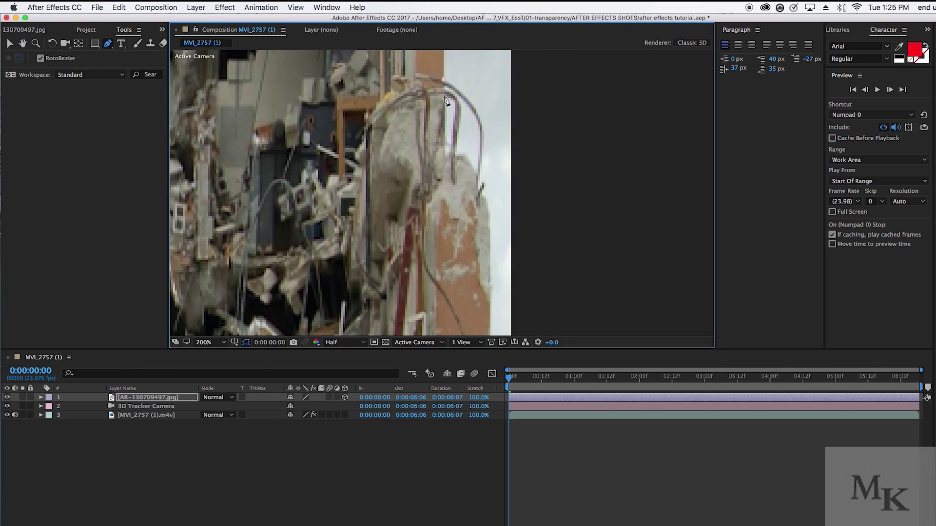
# Reposition the masked debris image so the rubble spans from the road to the frame's right side.
pyautogui.press('v')
pyautogui.scroll(-6, 492, 260)
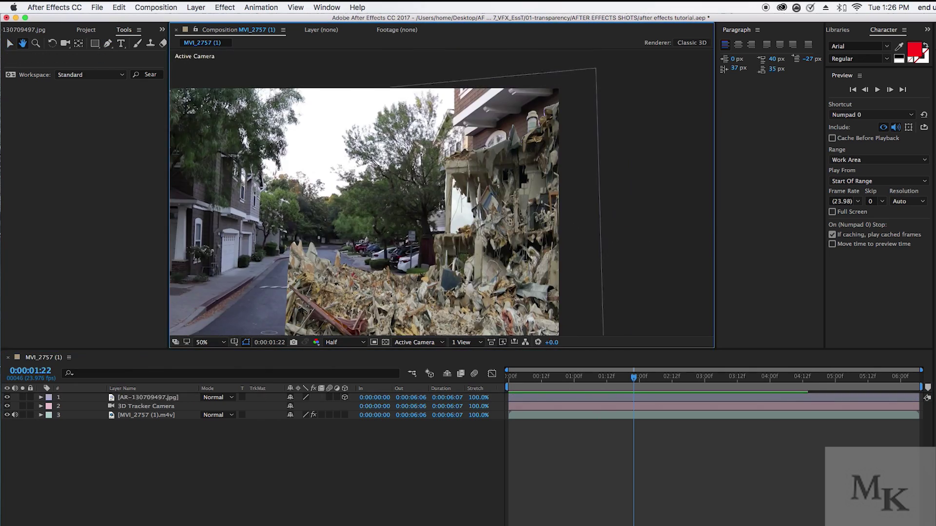
pyautogui.click(443, 272)
pyautogui.scroll(-2, 443, 272)
pyautogui.scroll(2, 443, 272)
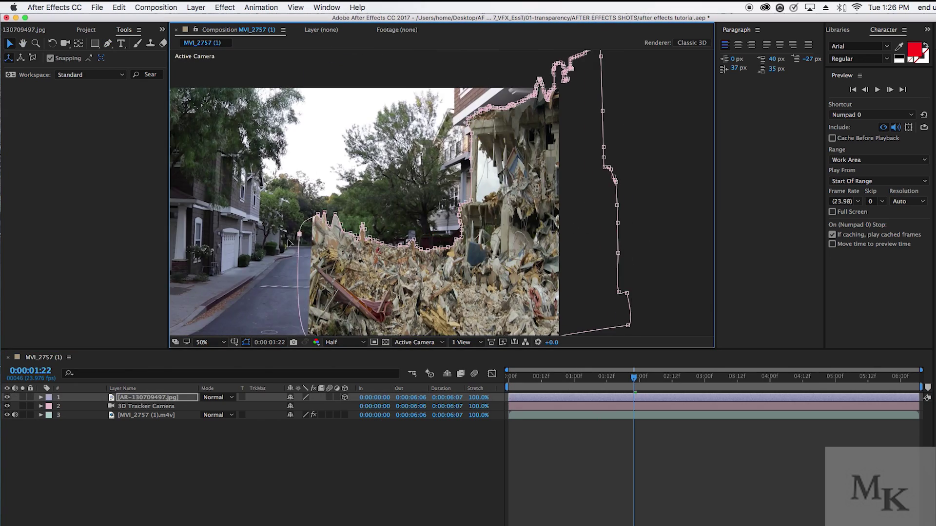
pyautogui.scroll(-2, 344, 233)
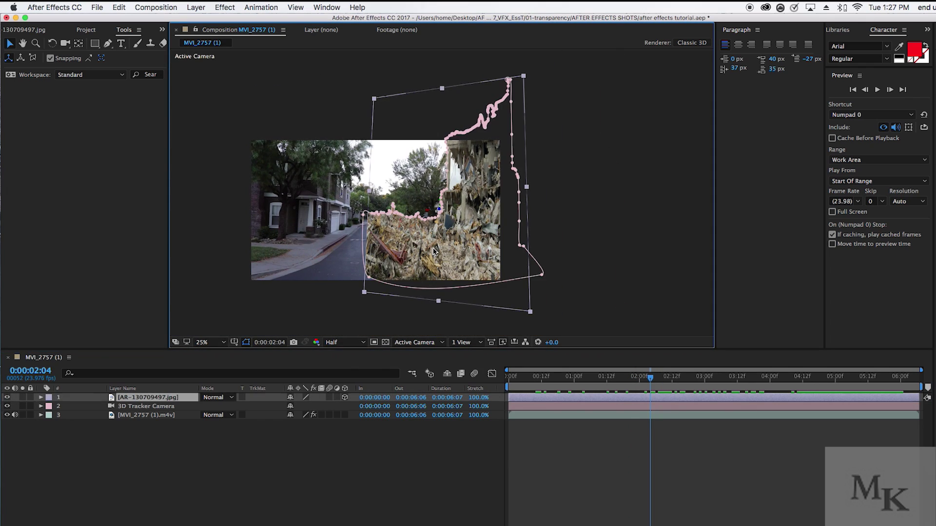
# Apply the Curves effect to the debris image and pull the RGB curve's midpoint slightly down.
pyautogui.moveTo(929, 18); pyautogui.dragTo(884, 18)
pyautogui.click(912, 43)
pyautogui.write('curve')
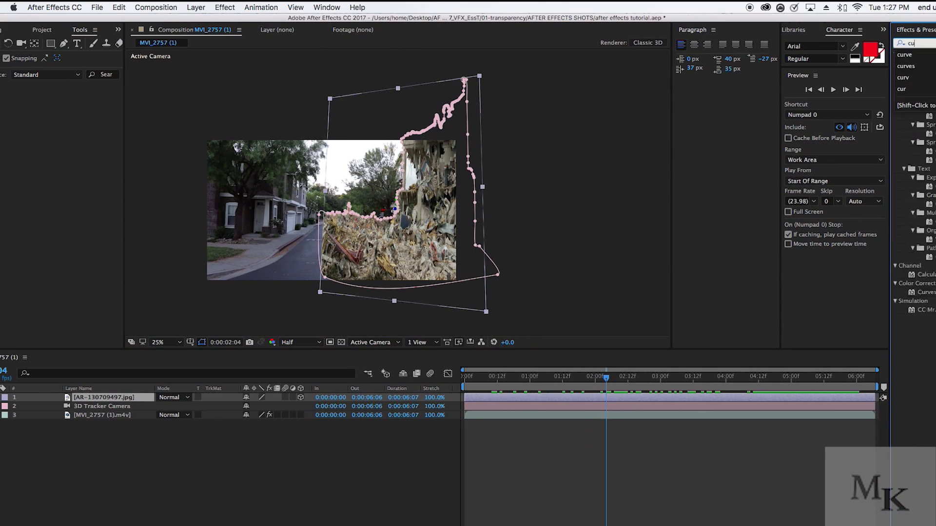
pyautogui.click(913, 58)
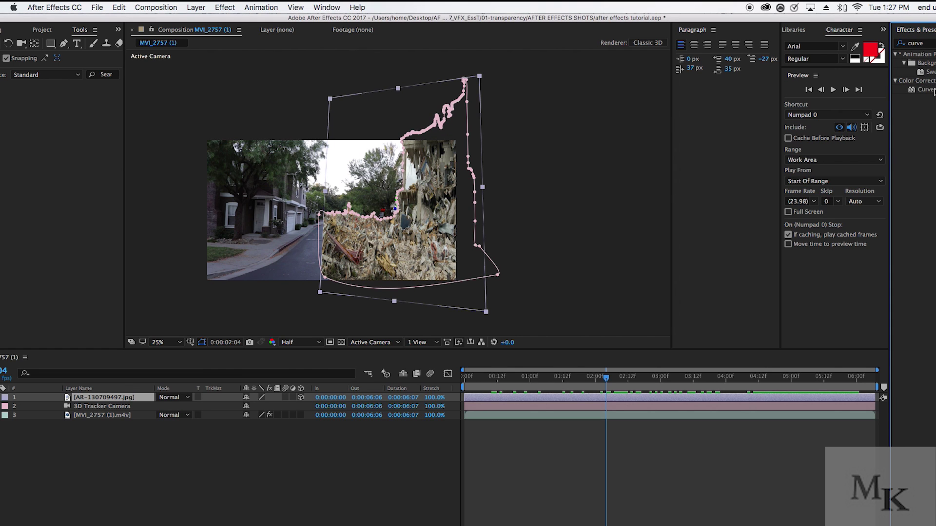
pyautogui.moveTo(933, 92); pyautogui.dragTo(340, 122)
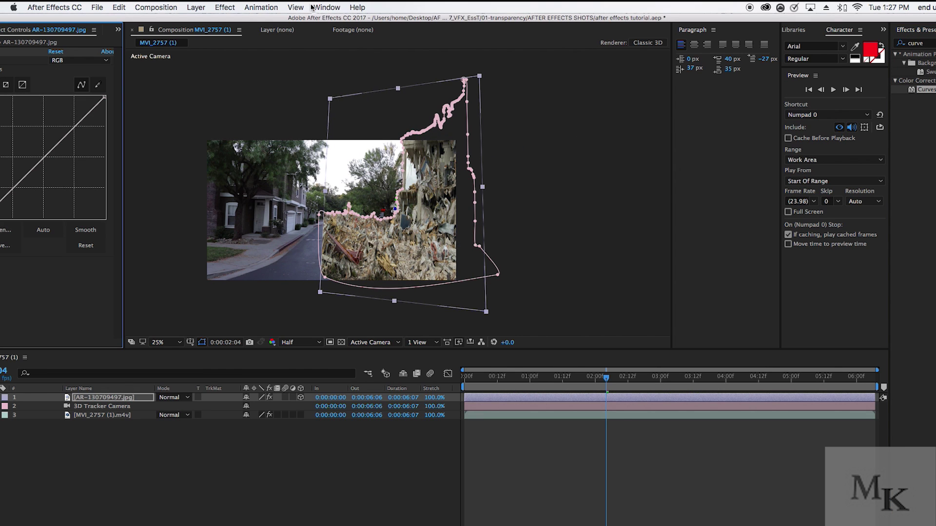
pyautogui.moveTo(318, 17); pyautogui.dragTo(341, 18)
pyautogui.moveTo(63, 162); pyautogui.dragTo(69, 164)
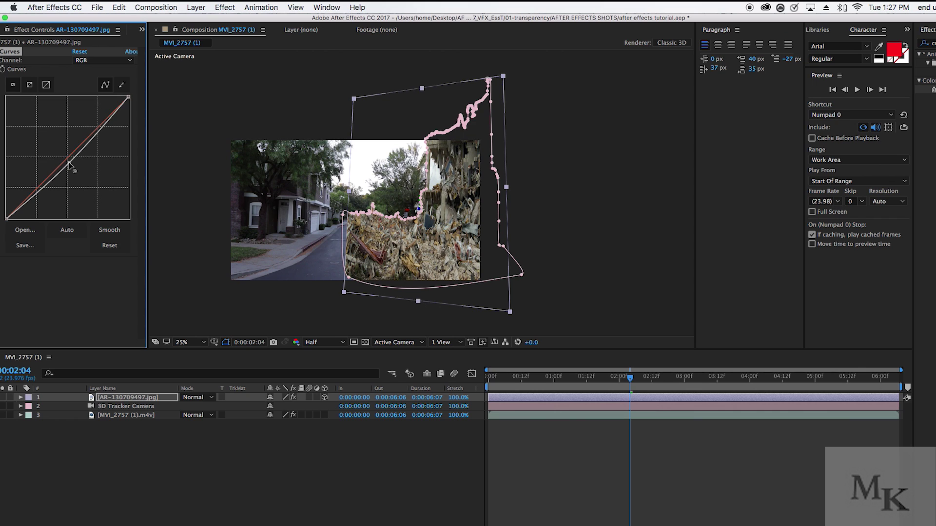
# Find the Levels effect and apply it to the debris image.
pyautogui.click(926, 30)
pyautogui.moveTo(934, 18); pyautogui.dragTo(894, 18)
pyautogui.click(904, 42)
pyautogui.press('BackSpace')
pyautogui.press('BackSpace')
pyautogui.press('BackSpace')
pyautogui.press('BackSpace')
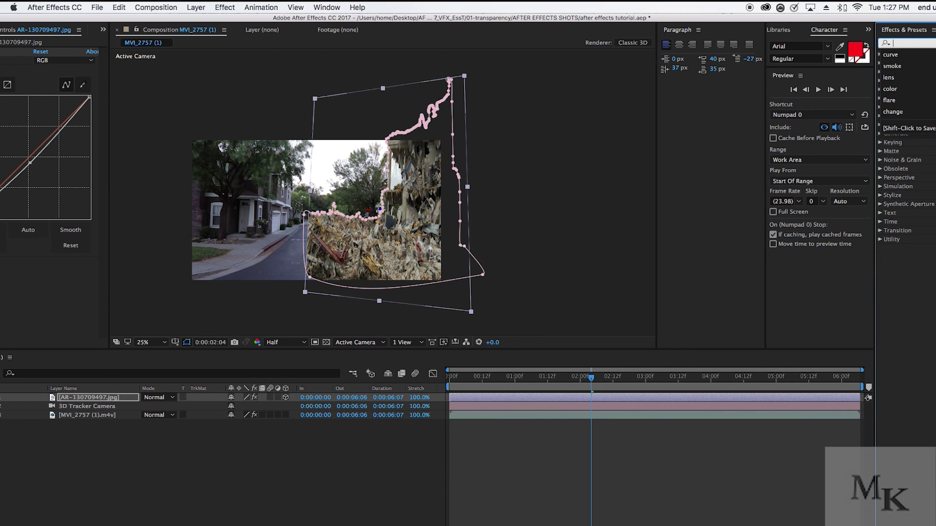
pyautogui.write('levels')
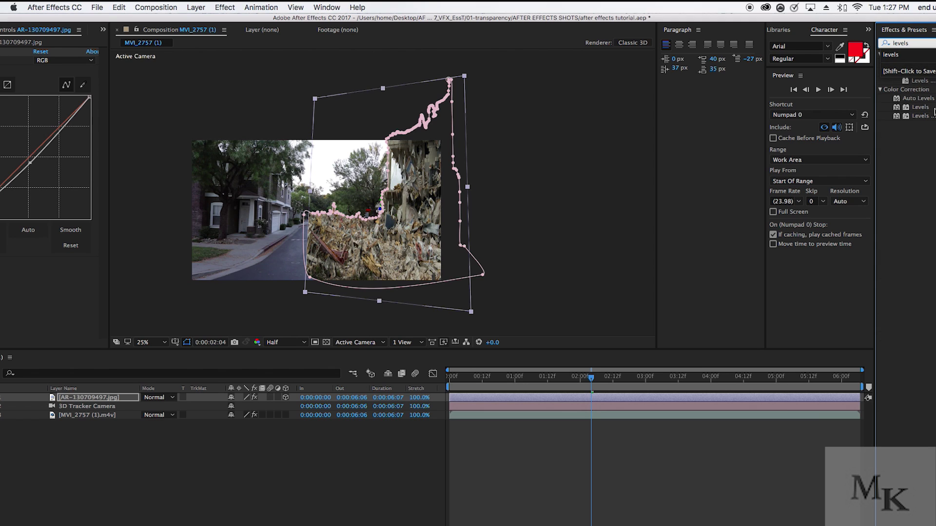
pyautogui.moveTo(928, 117); pyautogui.dragTo(417, 202)
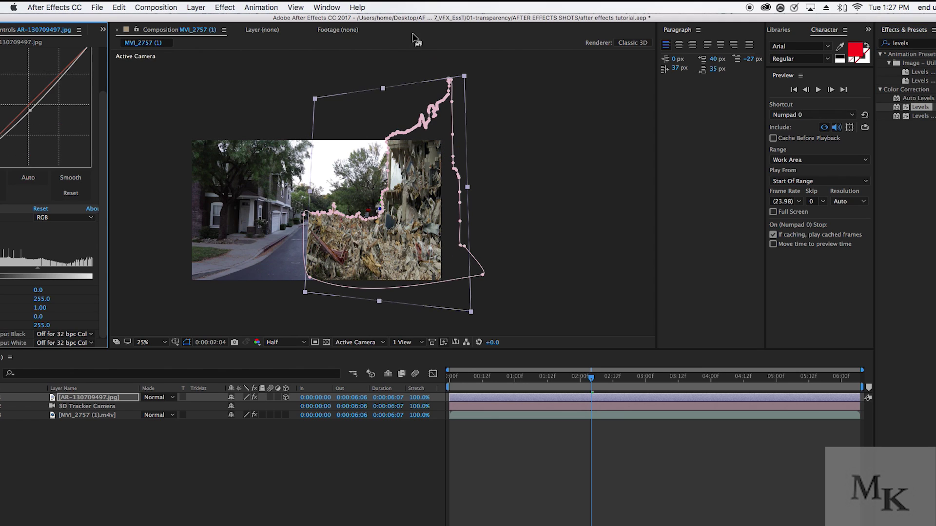
# Adjust the debris image's Levels to an input black of 25.5 and an input white of 252.5.
pyautogui.moveTo(420, 20); pyautogui.dragTo(479, 19)
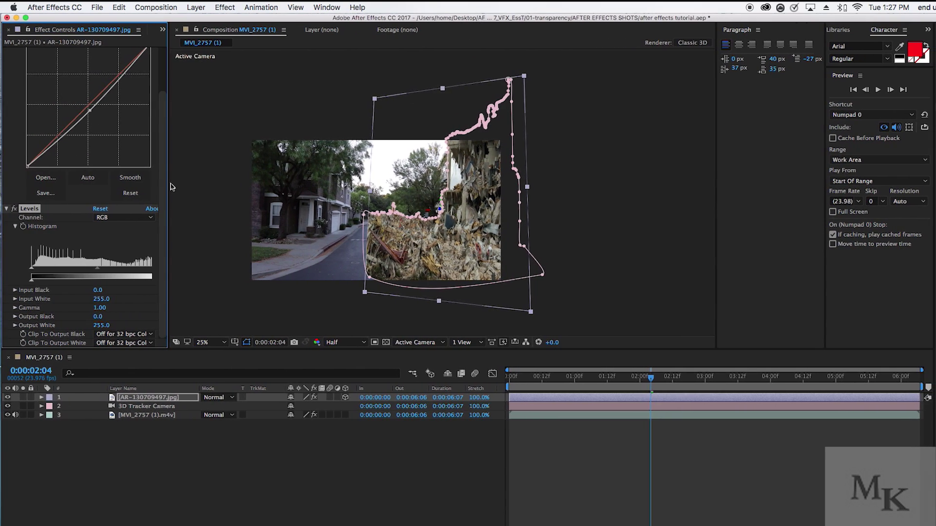
pyautogui.press('.')
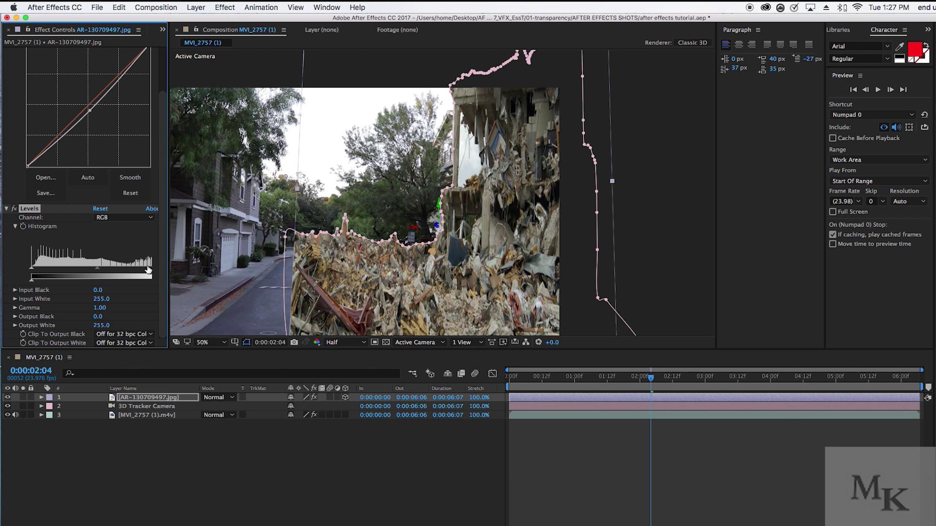
pyautogui.moveTo(99, 296); pyautogui.dragTo(107, 292)
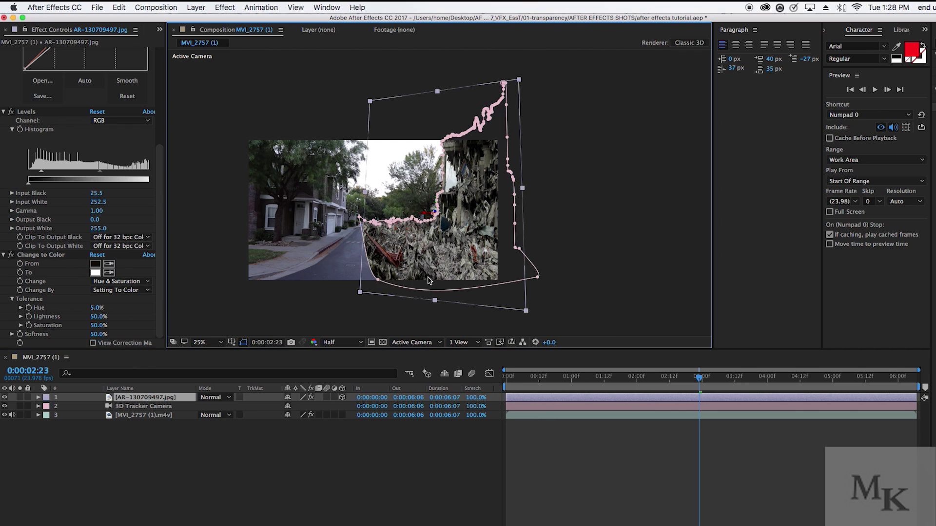
# Play back the shot and set the Mask Feather of the debris image's Mask 1 to 43 pixels.
pyautogui.press('space')
pyautogui.press('space')
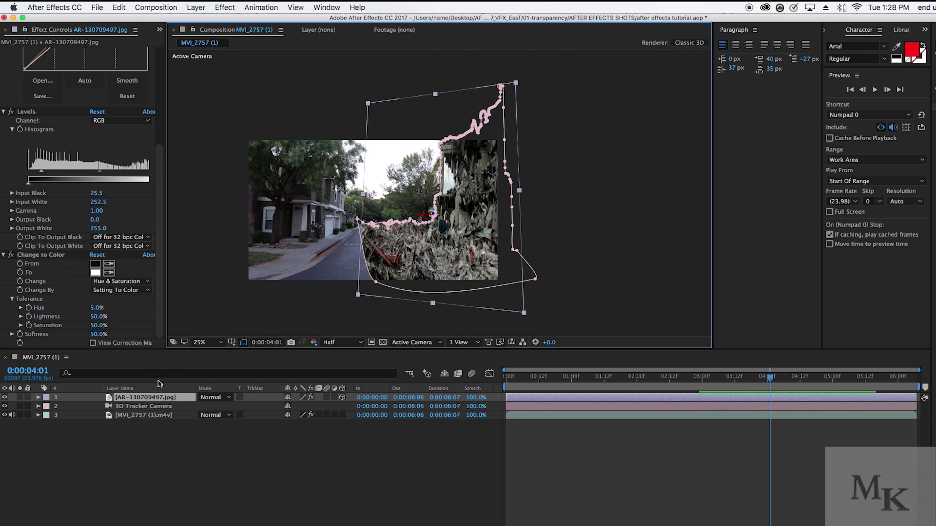
pyautogui.click(38, 398)
pyautogui.click(47, 406)
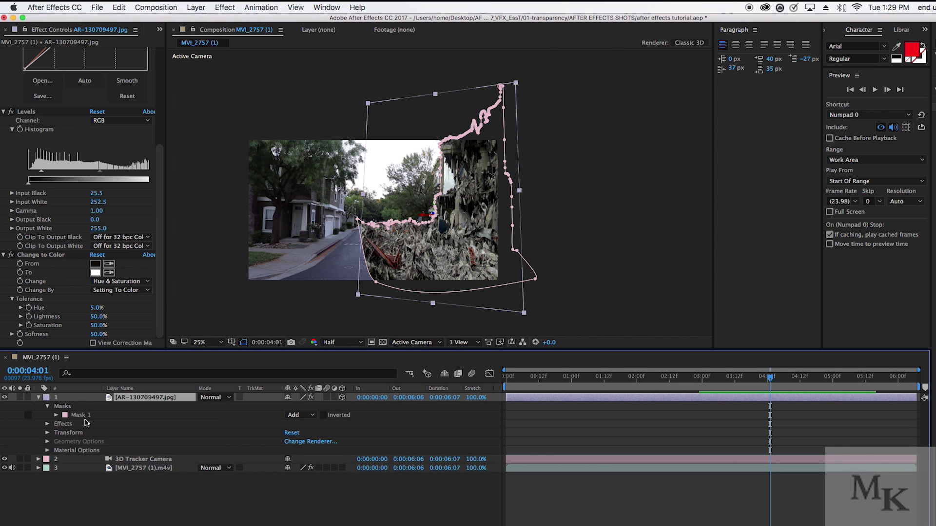
pyautogui.click(56, 415)
pyautogui.scroll(2, 322, 298)
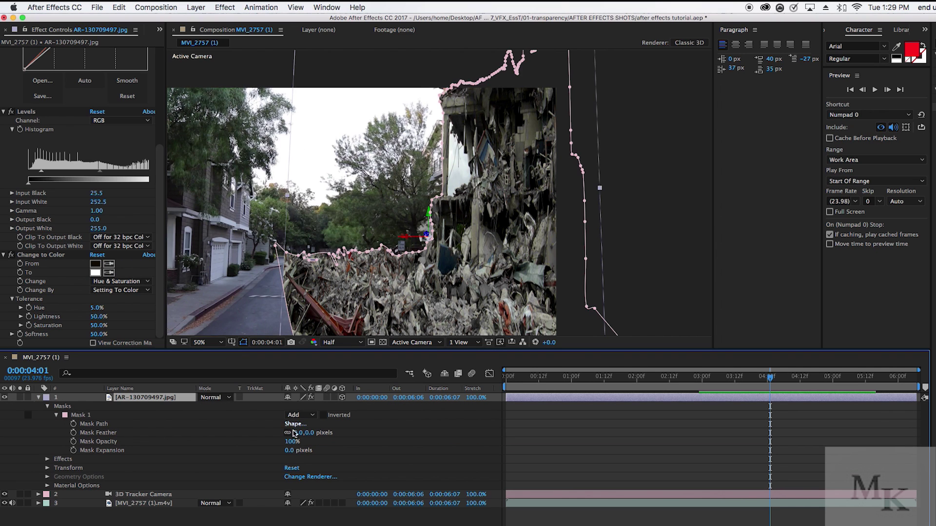
pyautogui.moveTo(298, 433); pyautogui.dragTo(312, 432)
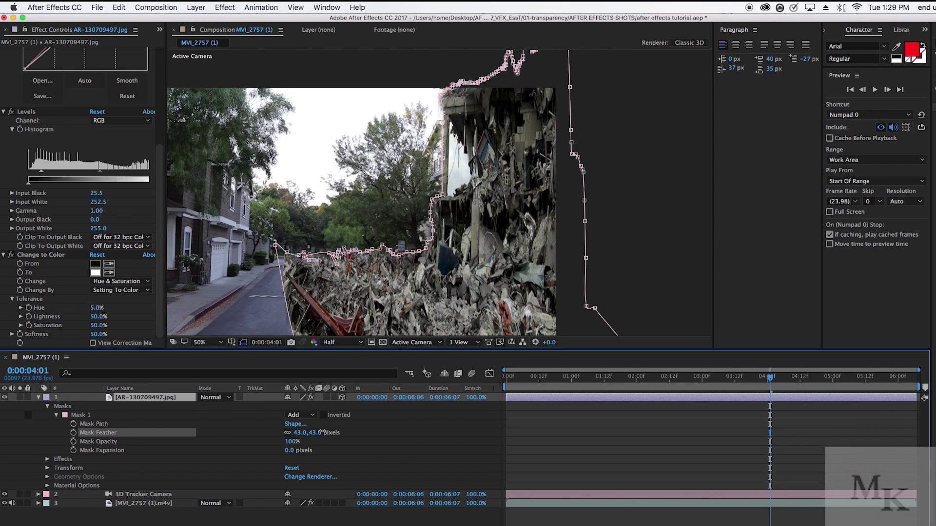
pyautogui.scroll(-1, 330, 305)
pyautogui.click(604, 479)
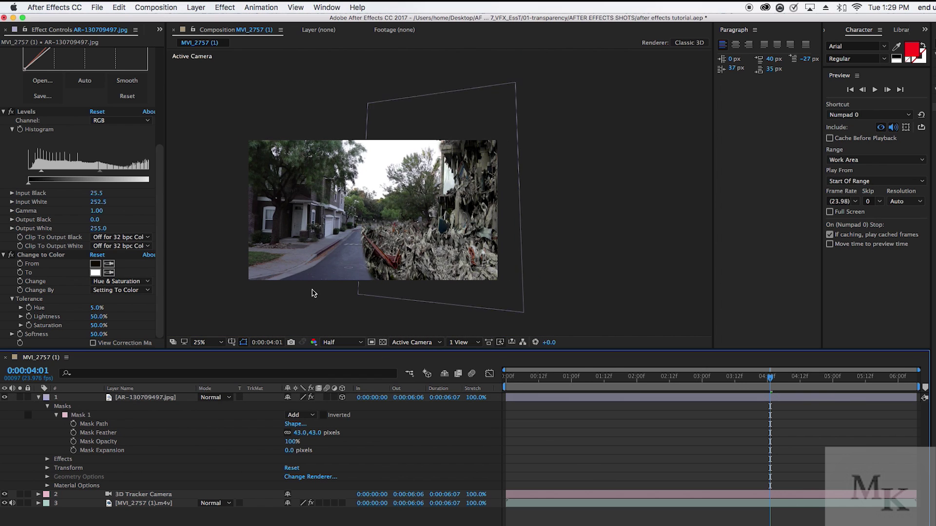
# Shift the debris mask's lower roadside corner slightly inward and up.
pyautogui.scroll(2, 313, 292)
pyautogui.click(323, 293)
pyautogui.scroll(-2, 322, 304)
pyautogui.moveTo(375, 282); pyautogui.dragTo(381, 279)
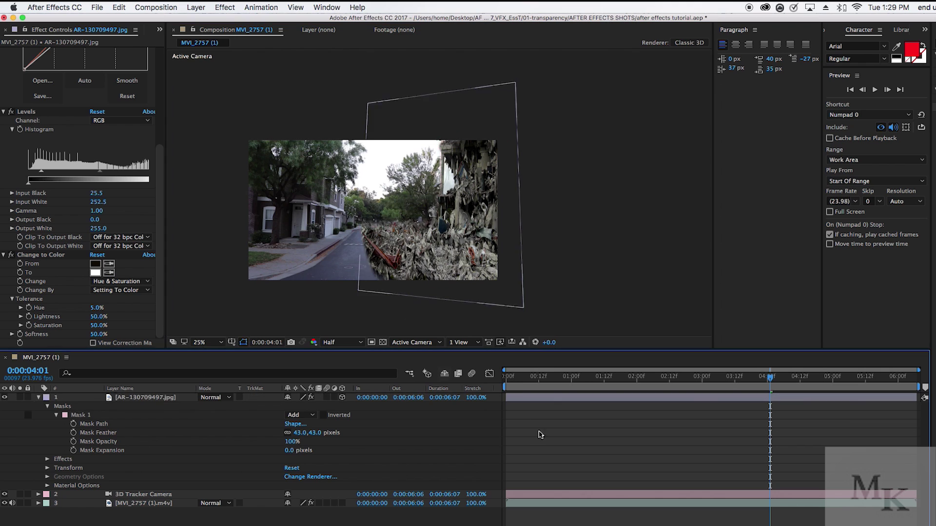
pyautogui.scroll(1, 371, 293)
pyautogui.click(277, 247)
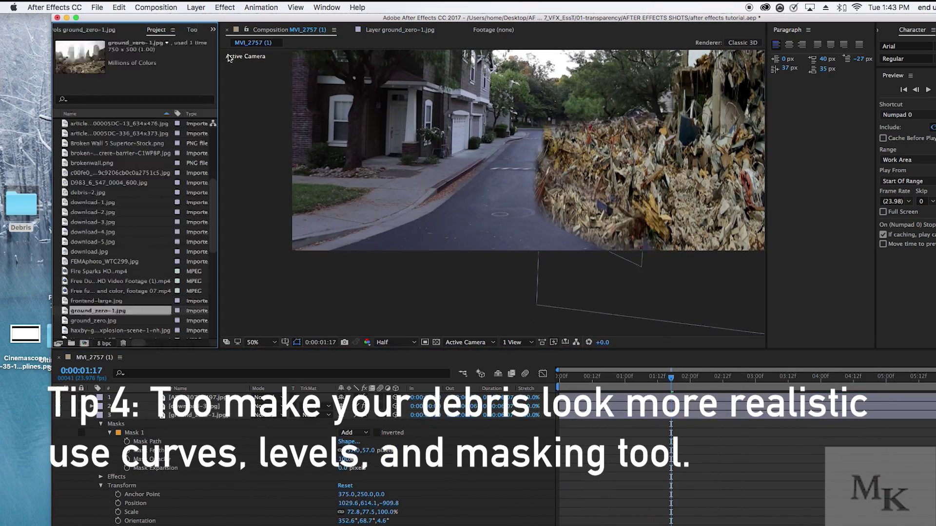
pyautogui.click(129, 322)
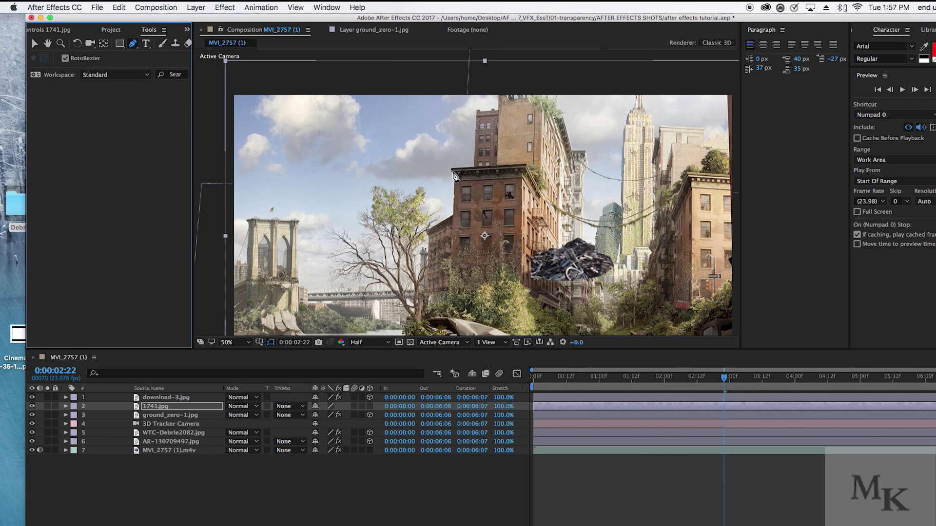
# Start a Pen tool mask on the 1741.jpg layer at the brick building's upper-left roof corner.
pyautogui.click(451, 171)
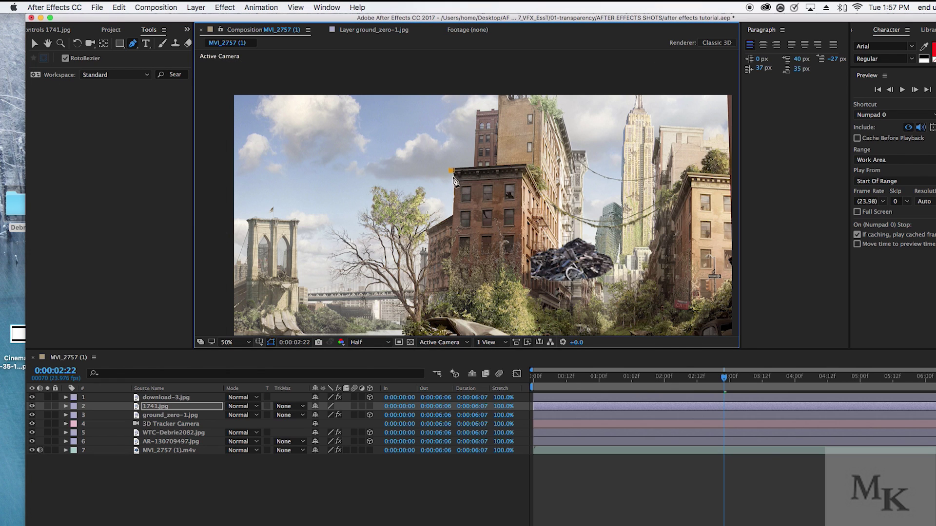
pyautogui.scroll(-2, 458, 190)
pyautogui.scroll(1, 423, 242)
pyautogui.scroll(-1, 544, 122)
pyautogui.scroll(2, 544, 122)
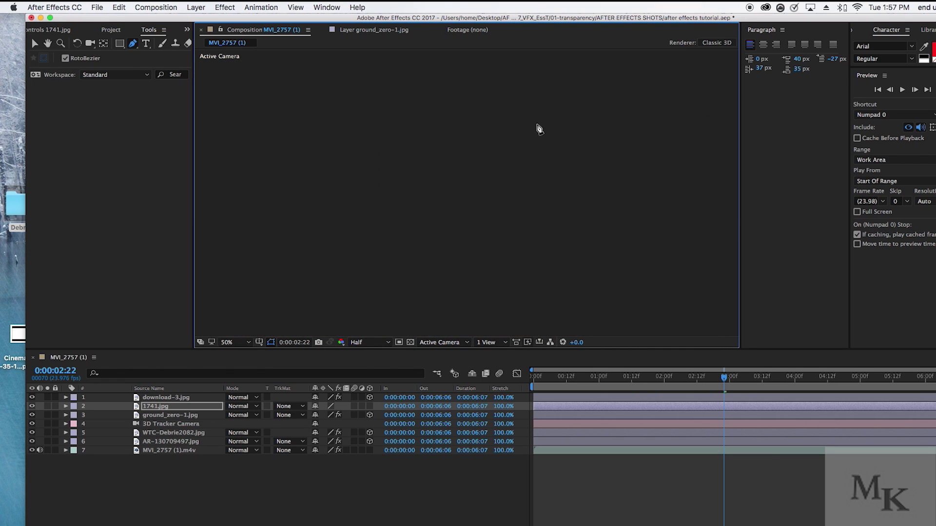
pyautogui.scroll(-2, 376, 237)
pyautogui.scroll(4, 545, 181)
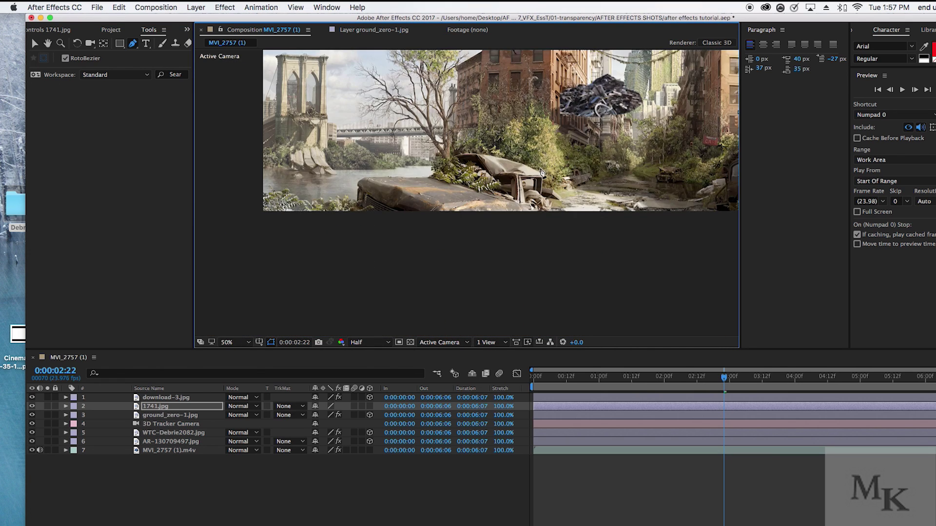
pyautogui.click(48, 44)
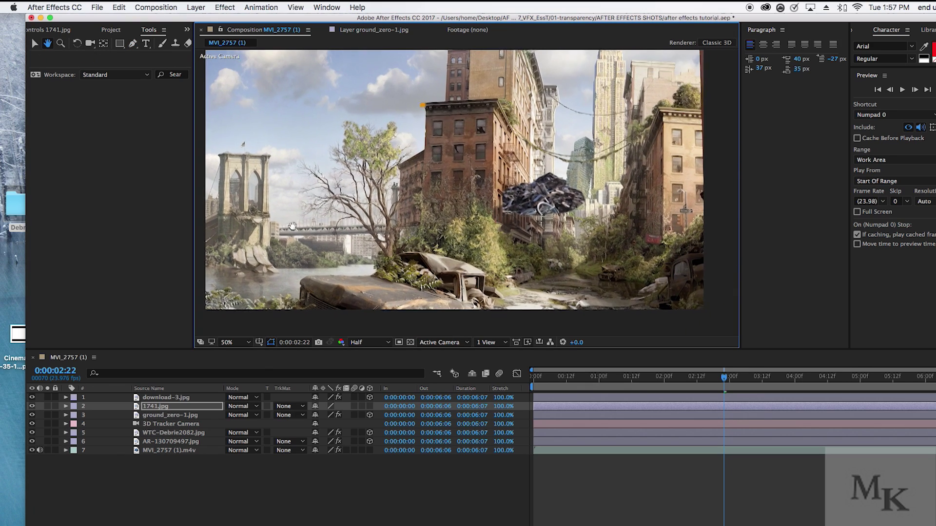
# Delete the download-3.jpg debris layer from the composition.
pyautogui.click(33, 44)
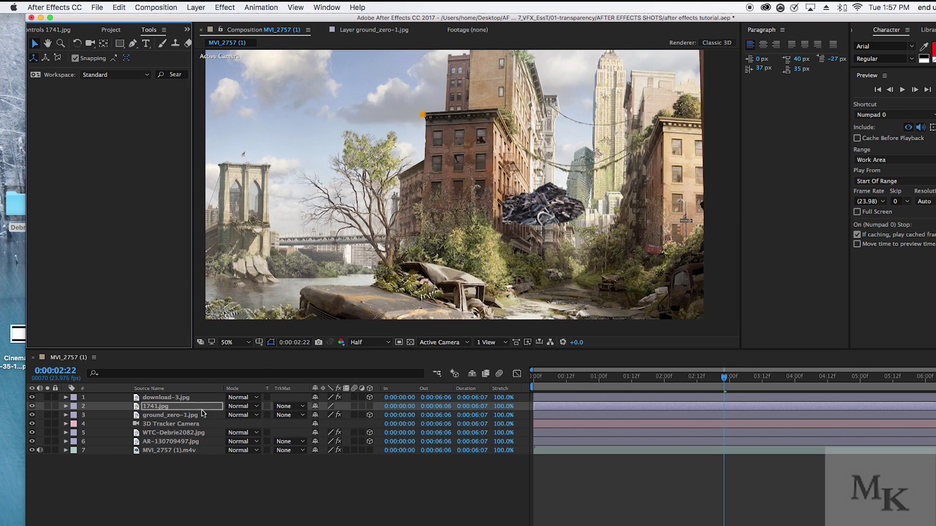
pyautogui.click(202, 413)
pyautogui.click(204, 398)
pyautogui.press('Delete')
# Reselect the 1741.jpg layer and continue its mask down the brick building's left edge and around the foliage to the tree.
pyautogui.click(198, 398)
pyautogui.click(132, 44)
pyautogui.scroll(1, 458, 180)
pyautogui.click(467, 193)
pyautogui.click(466, 201)
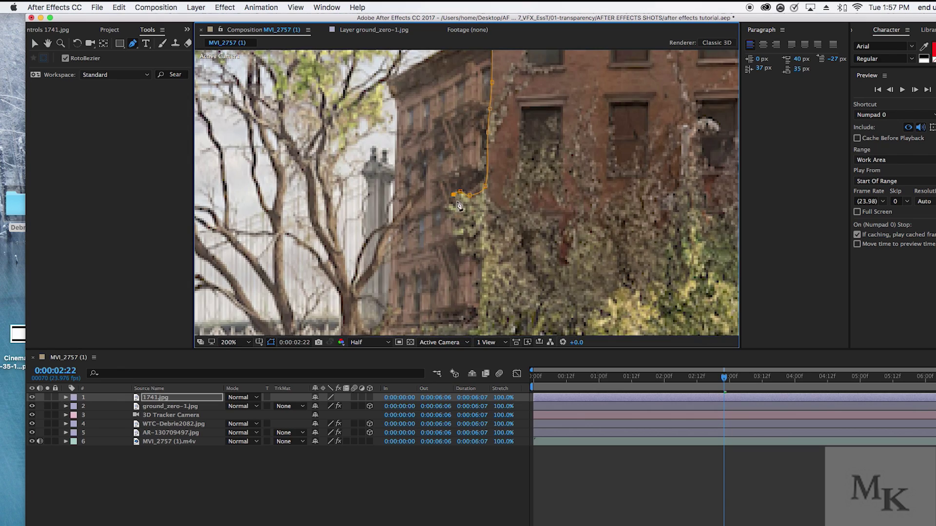
pyautogui.click(524, 145)
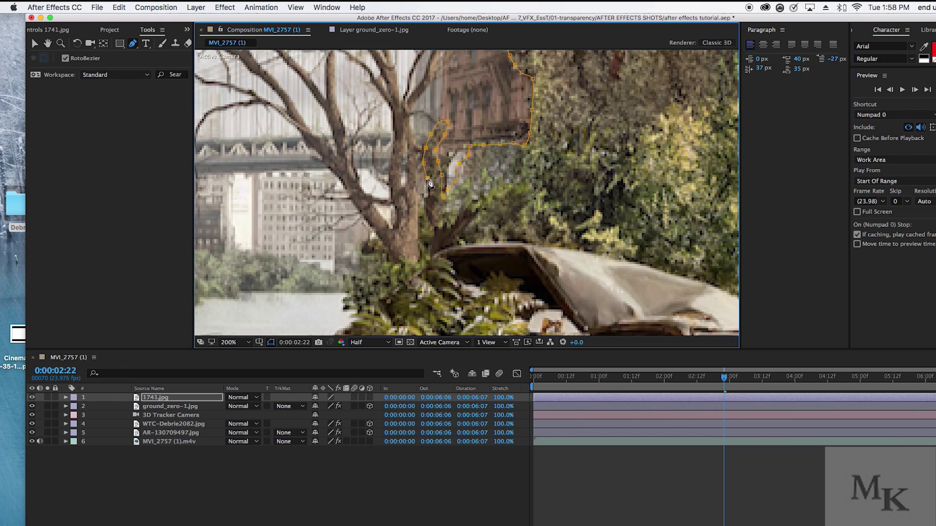
# Continue the 1741.jpg mask down the tree trunk, around the wrecked car and along the image's lower edge to the right-hand wreck.
pyautogui.press(',')
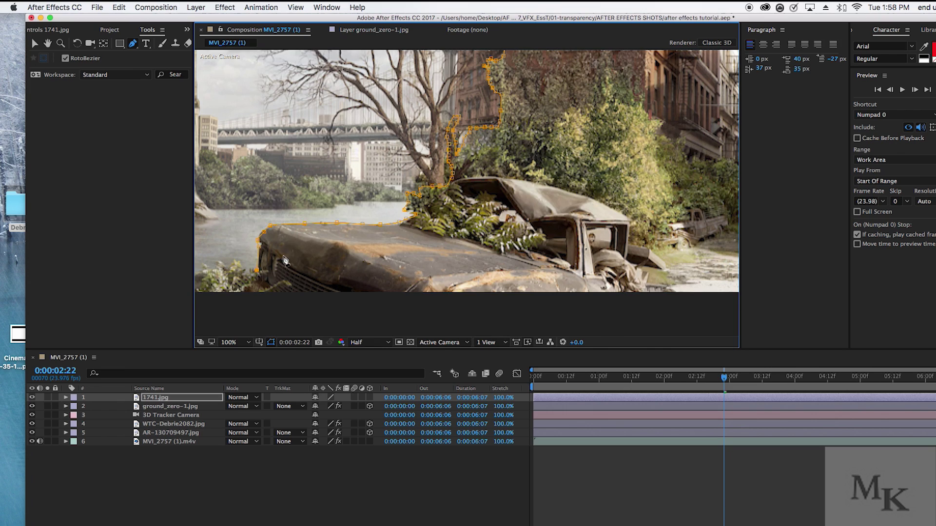
pyautogui.scroll(3, 285, 261)
pyautogui.scroll(-4, 561, 204)
pyautogui.scroll(3, 561, 205)
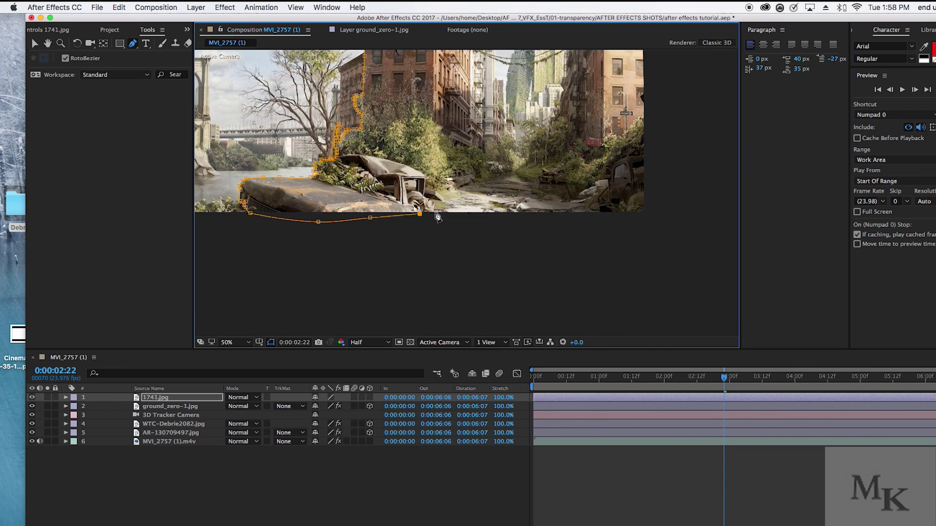
pyautogui.scroll(-2, 646, 157)
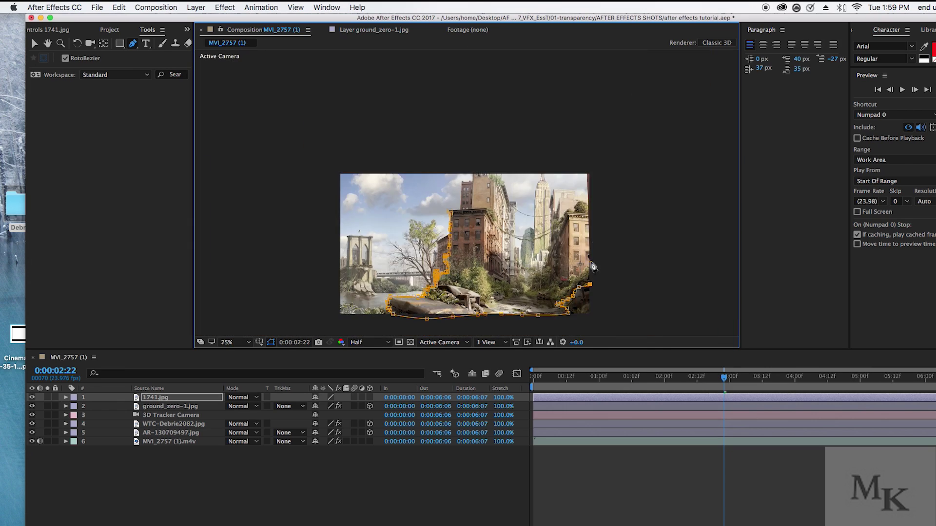
# Extend the mask up the image's right edge and over the pale building's roofline to its far corner.
pyautogui.scroll(3, 594, 214)
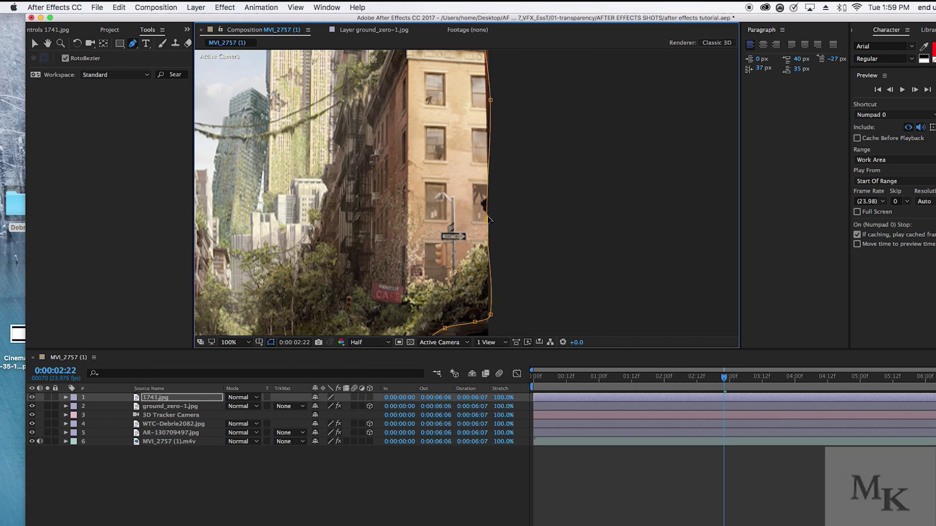
pyautogui.scroll(-2, 490, 198)
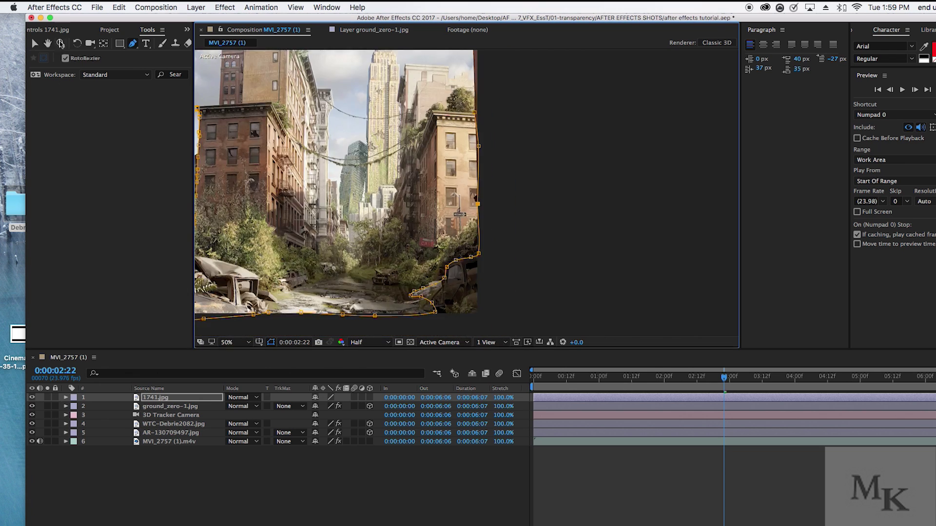
pyautogui.scroll(2, 472, 213)
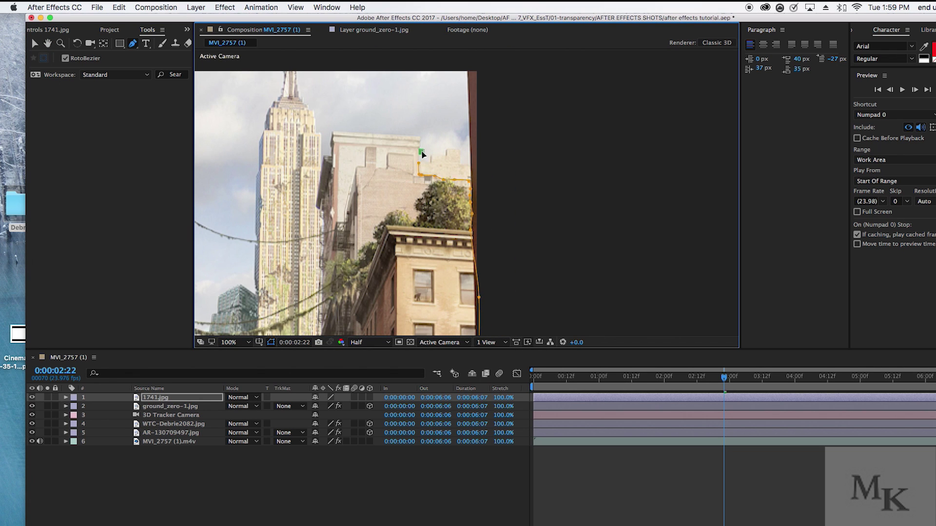
pyautogui.click(332, 138)
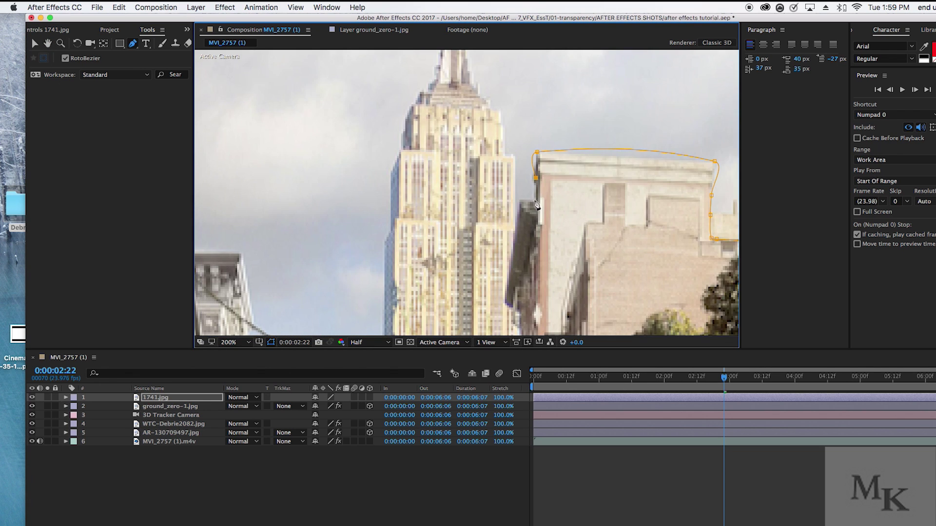
pyautogui.scroll(-3, 480, 190)
pyautogui.scroll(3, 485, 214)
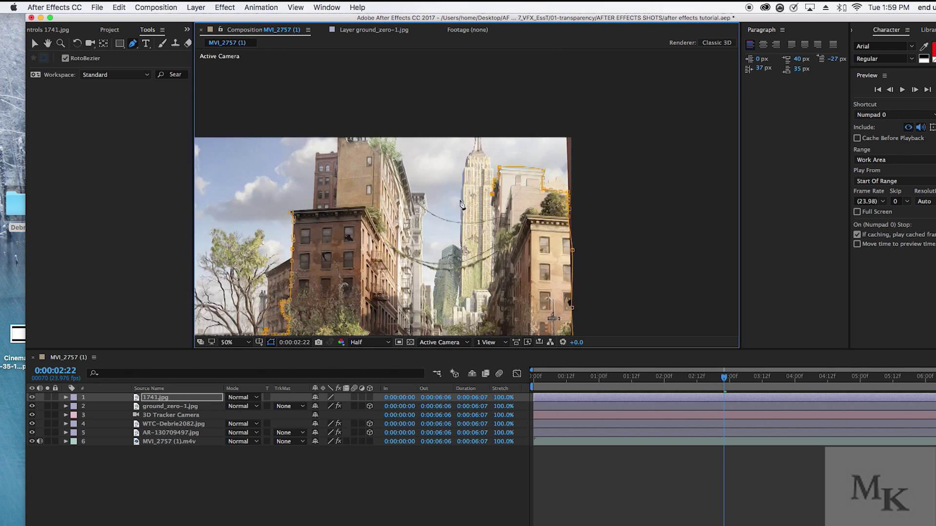
# Carry the mask across the gap, around the tall skyscraper's crown and down its left side.
pyautogui.scroll(-2, 523, 168)
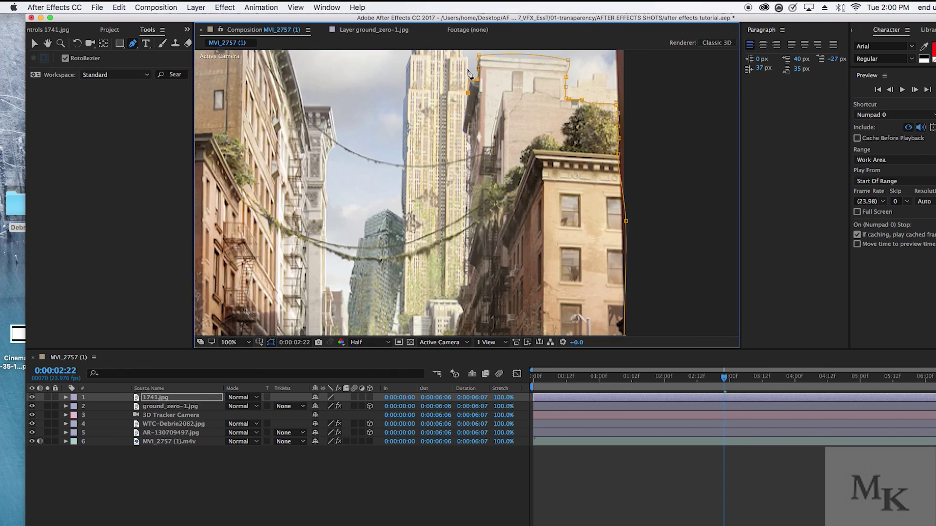
pyautogui.scroll(3, 477, 227)
pyautogui.scroll(-3, 478, 227)
pyautogui.scroll(2, 471, 128)
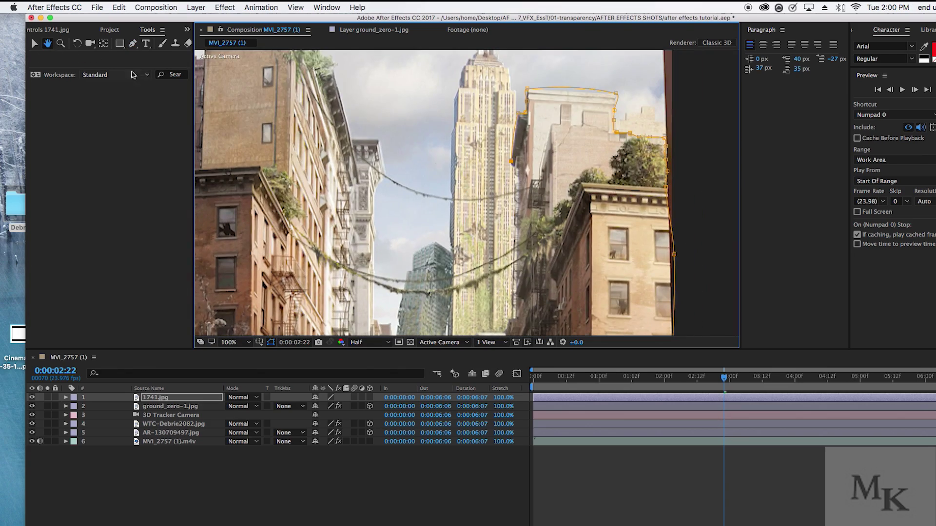
pyautogui.scroll(-2, 471, 128)
pyautogui.scroll(2, 472, 128)
pyautogui.scroll(1, 506, 106)
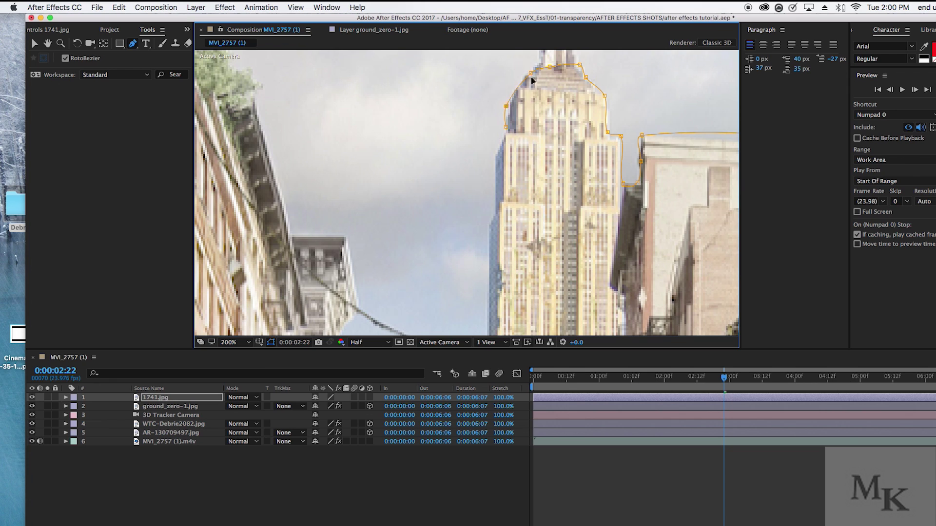
pyautogui.moveTo(491, 313); pyautogui.dragTo(465, 145)
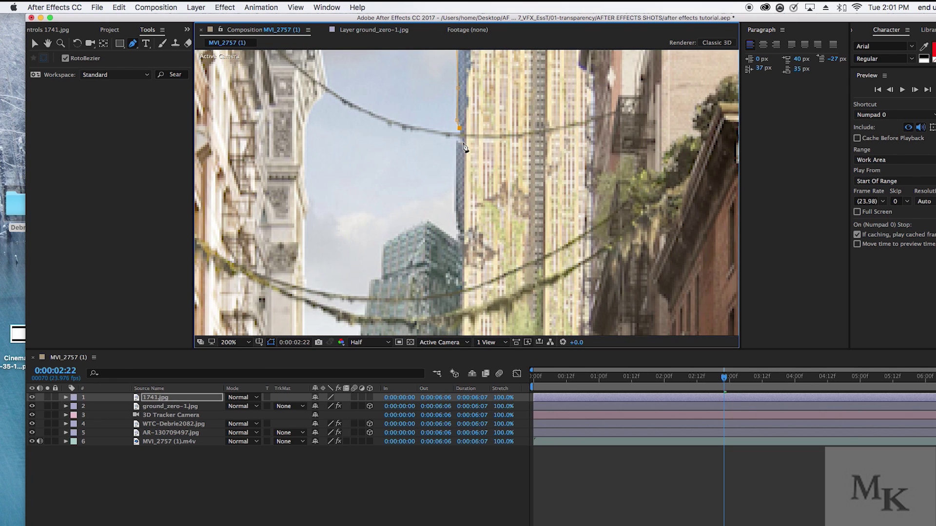
# Trace the mask over the green glass tower's roof and down its left edge to the low buildings.
pyautogui.moveTo(384, 246); pyautogui.dragTo(557, 146)
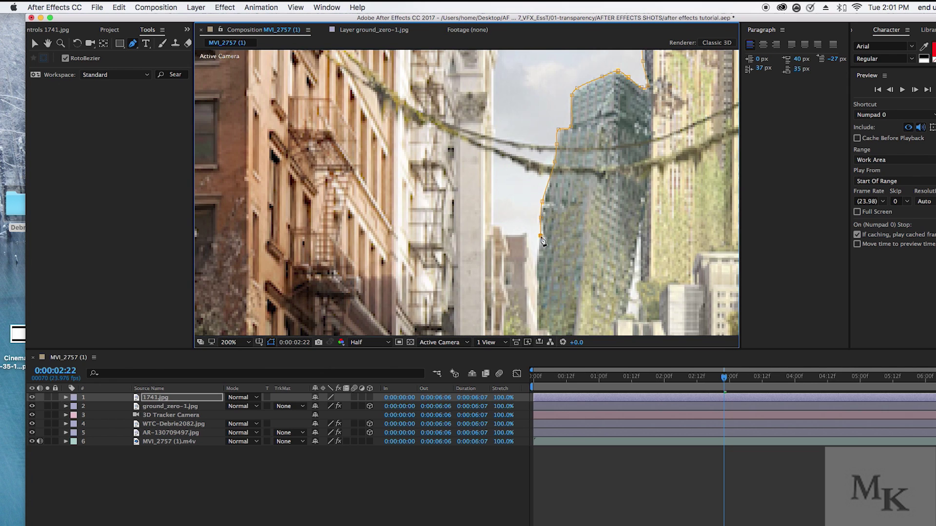
pyautogui.click(536, 251)
pyautogui.click(537, 275)
pyautogui.click(537, 328)
pyautogui.scroll(-1, 540, 236)
pyautogui.moveTo(541, 235); pyautogui.dragTo(458, 185)
pyautogui.scroll(-1, 575, 152)
pyautogui.scroll(1, 427, 214)
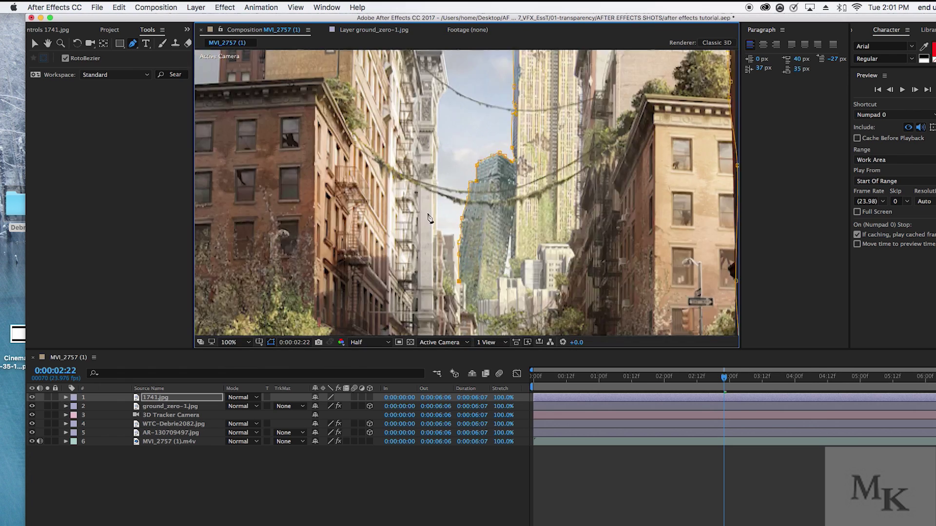
# Run the mask up the narrow stone building and the street facades' cornice to the rooftop foliage of the tan building.
pyautogui.scroll(1, 428, 218)
pyautogui.scroll(-3, 498, 210)
pyautogui.scroll(1, 470, 148)
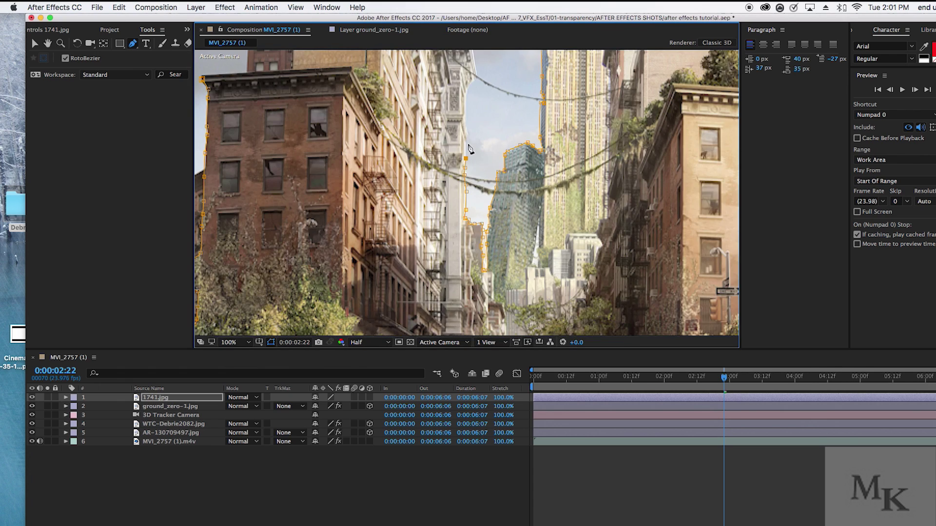
pyautogui.scroll(-1, 477, 79)
pyautogui.scroll(1, 513, 317)
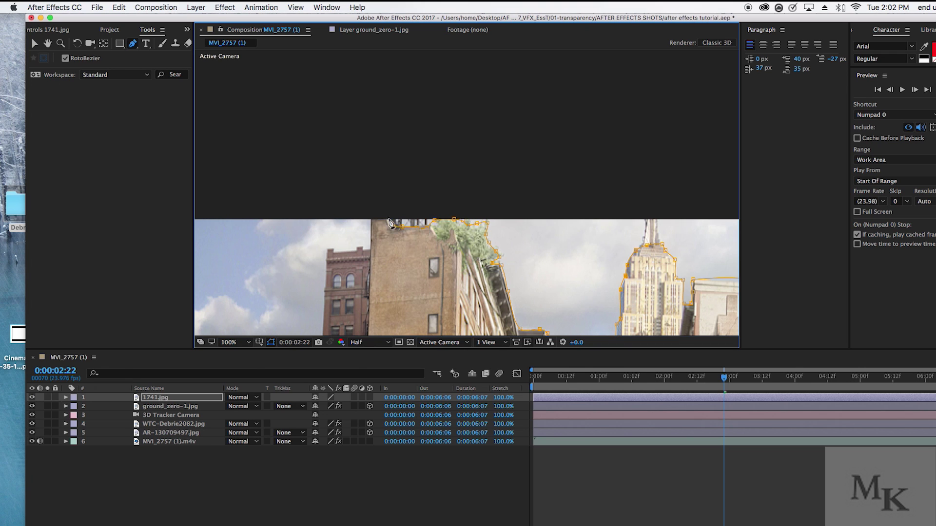
# Outline the tan and red brick rooftops, then follow the red building's side down and along the front building's cornice.
pyautogui.scroll(1, 390, 223)
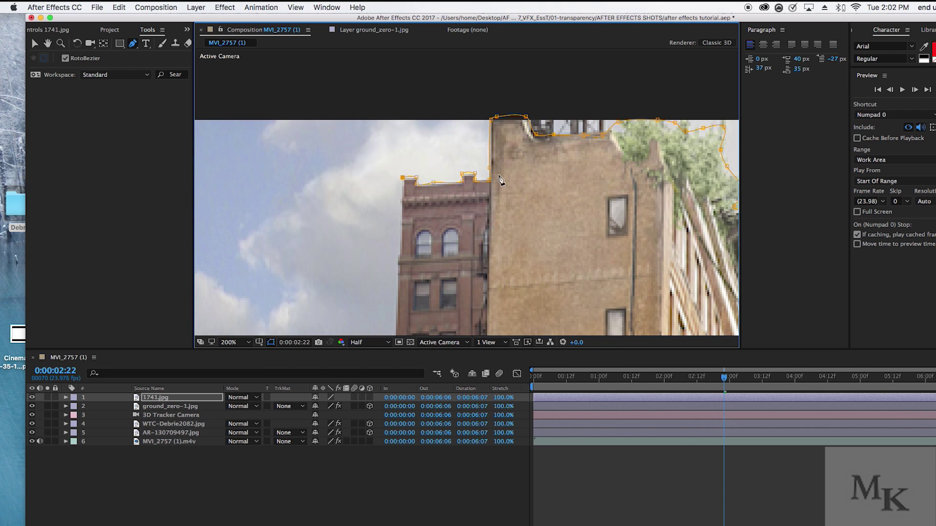
pyautogui.scroll(-1, 402, 220)
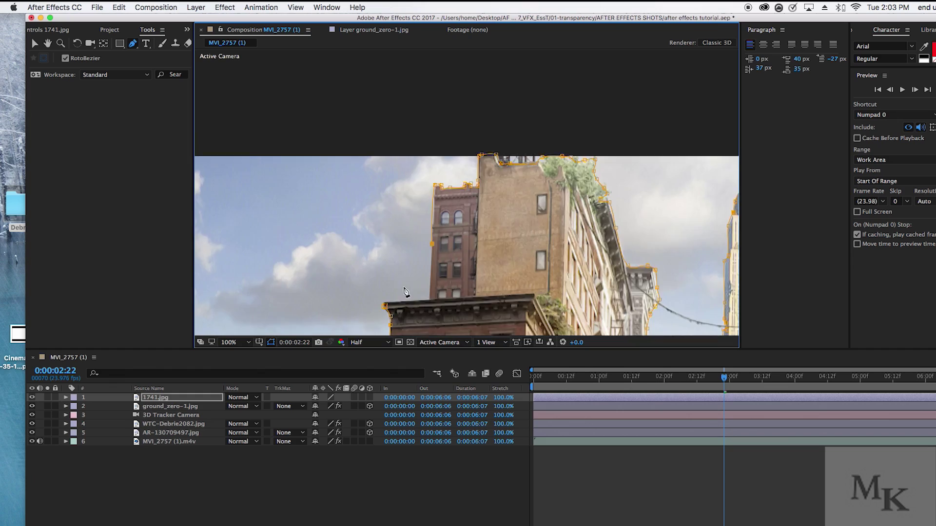
pyautogui.scroll(1, 493, 199)
pyautogui.moveTo(485, 305); pyautogui.dragTo(476, 93)
pyautogui.click(468, 151)
pyautogui.click(392, 150)
pyautogui.scroll(1, 447, 80)
pyautogui.click(384, 221)
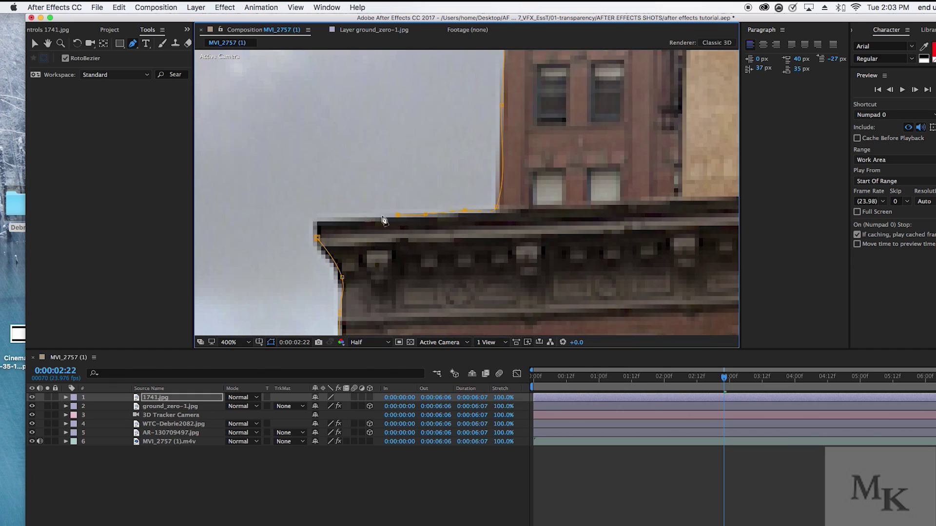
# Close the mask at the brick building's roof corner and move the masked 1741.jpg image up and left in the frame.
pyautogui.scroll(-4, 384, 221)
pyautogui.scroll(1, 491, 206)
pyautogui.press('v')
pyautogui.click(491, 208)
pyautogui.moveTo(607, 222); pyautogui.dragTo(501, 143)
pyautogui.scroll(-2, 472, 176)
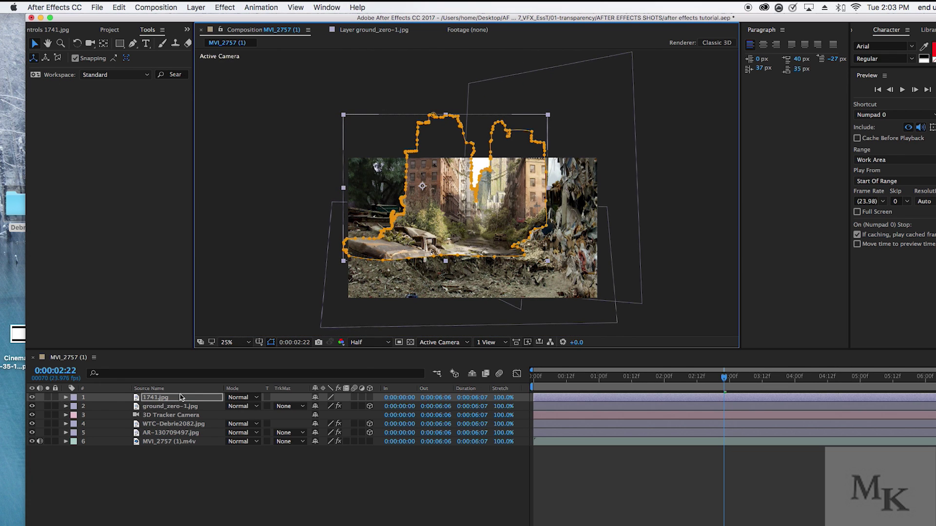
# Move the 1741.jpg layer below AR-130709497.jpg, then enlarge and reposition it behind the debris.
pyautogui.moveTo(180, 397); pyautogui.dragTo(193, 437)
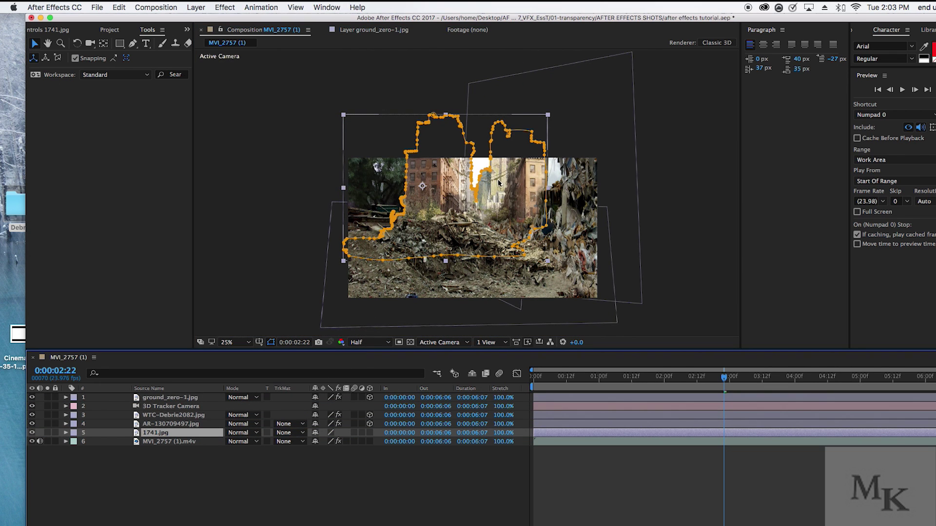
pyautogui.moveTo(498, 183); pyautogui.dragTo(502, 185)
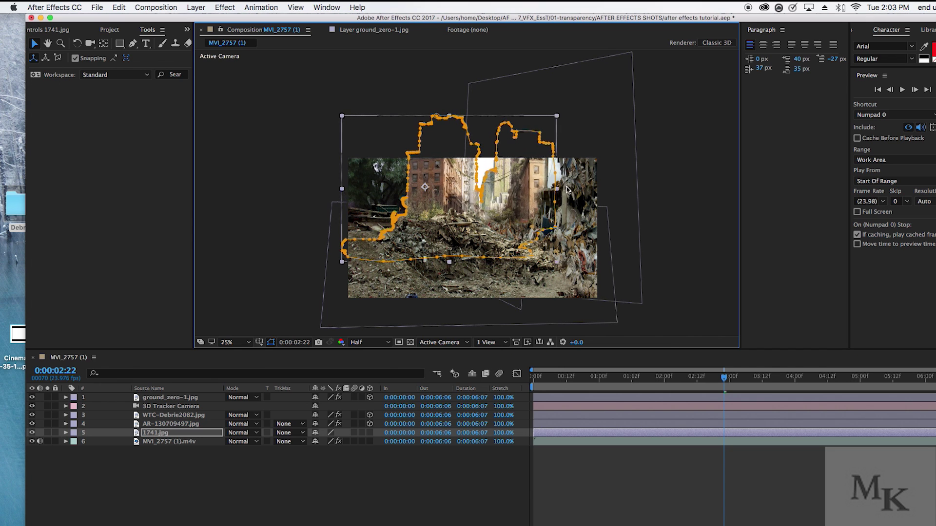
pyautogui.moveTo(474, 195); pyautogui.dragTo(455, 191)
# Pull the 1741.jpg mask's left-side points outward to include the tree and sky beside the brick building.
pyautogui.moveTo(384, 183); pyautogui.dragTo(358, 161)
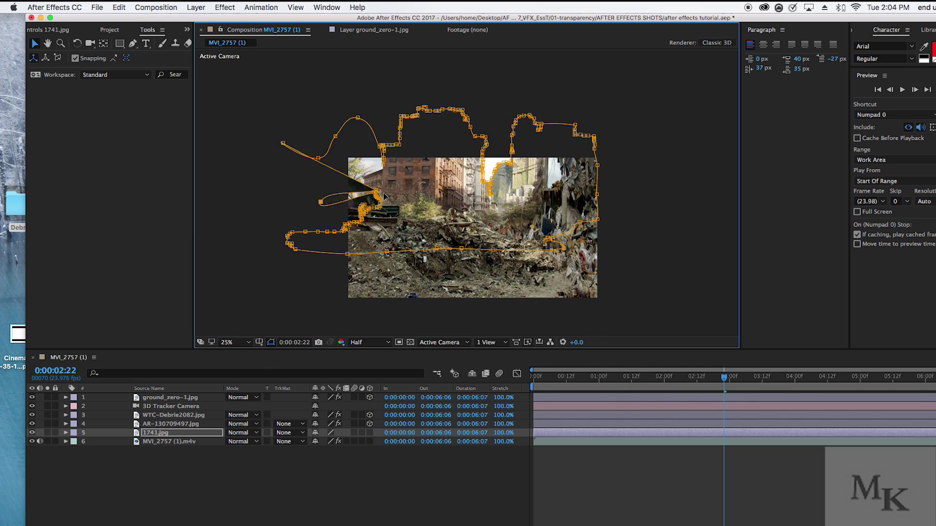
pyautogui.scroll(2, 329, 219)
pyautogui.moveTo(330, 219); pyautogui.dragTo(385, 186)
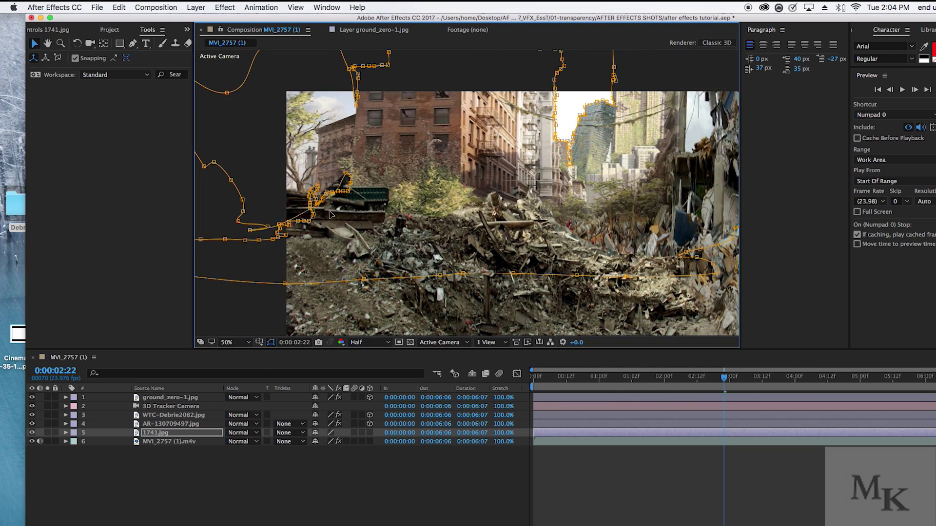
# Create a track solid over the distant buildings from the footage's 3D Camera Tracker points.
pyautogui.press('super+shift+a')
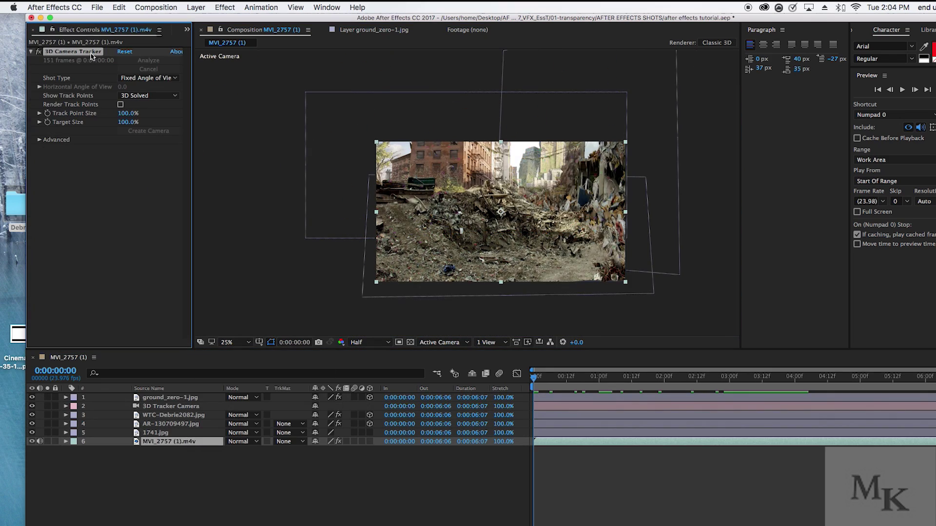
pyautogui.click(539, 161)
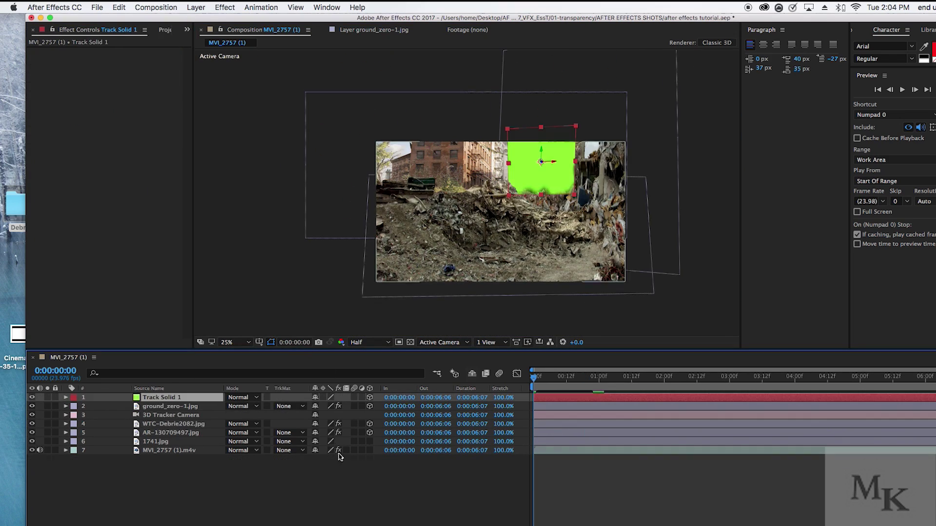